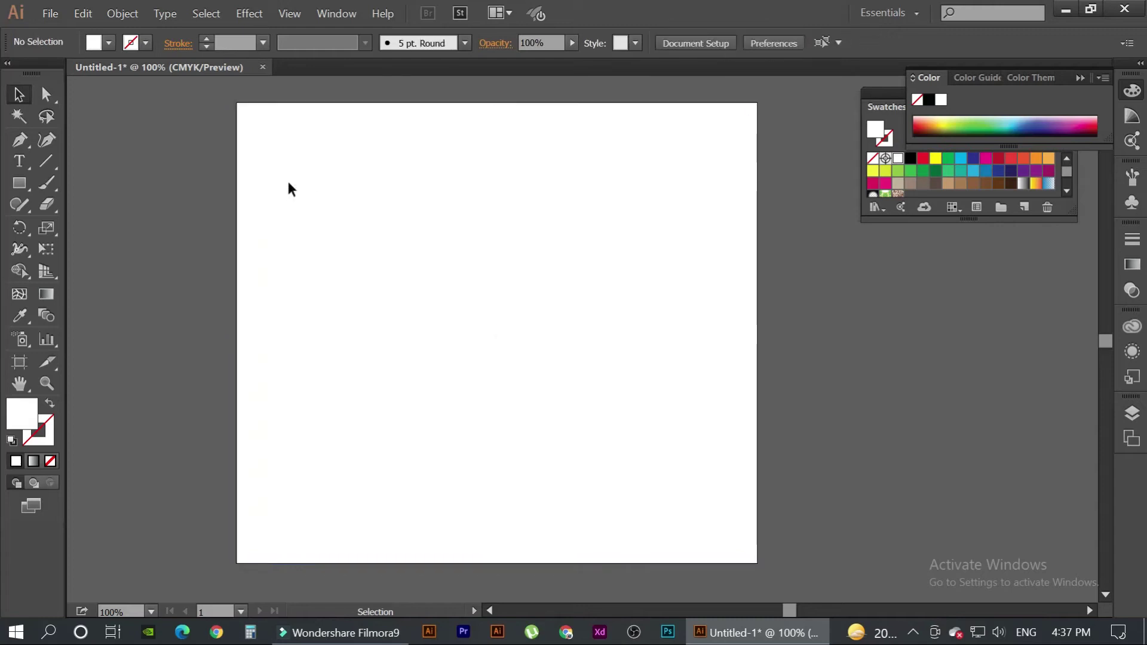
Step: Draw an artboard-sized rectangle and fill it with a light tan-brown swatch
left_click(19, 183)
left_click_drag(236, 103, 757, 563)
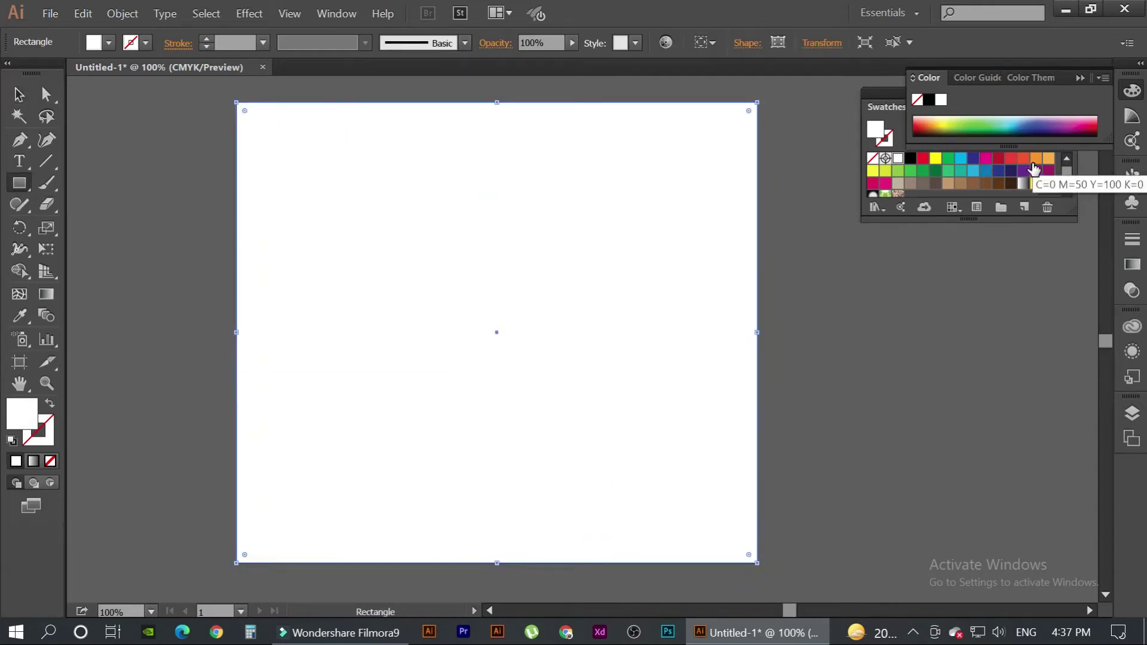
left_click(974, 185)
left_click(961, 184)
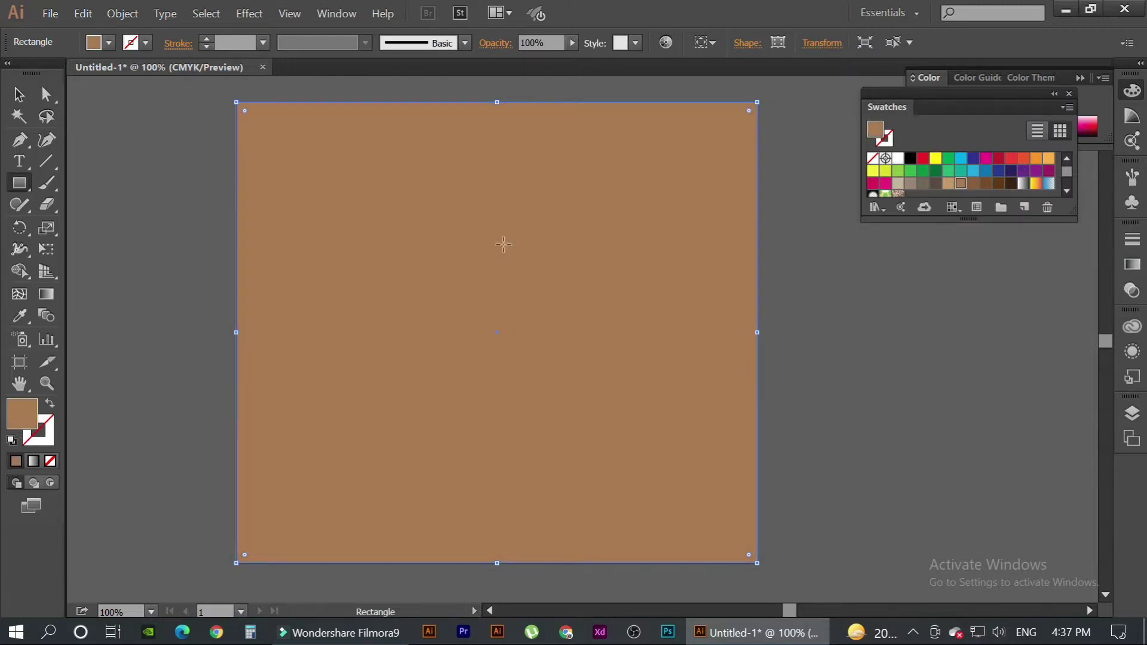
left_click(18, 94)
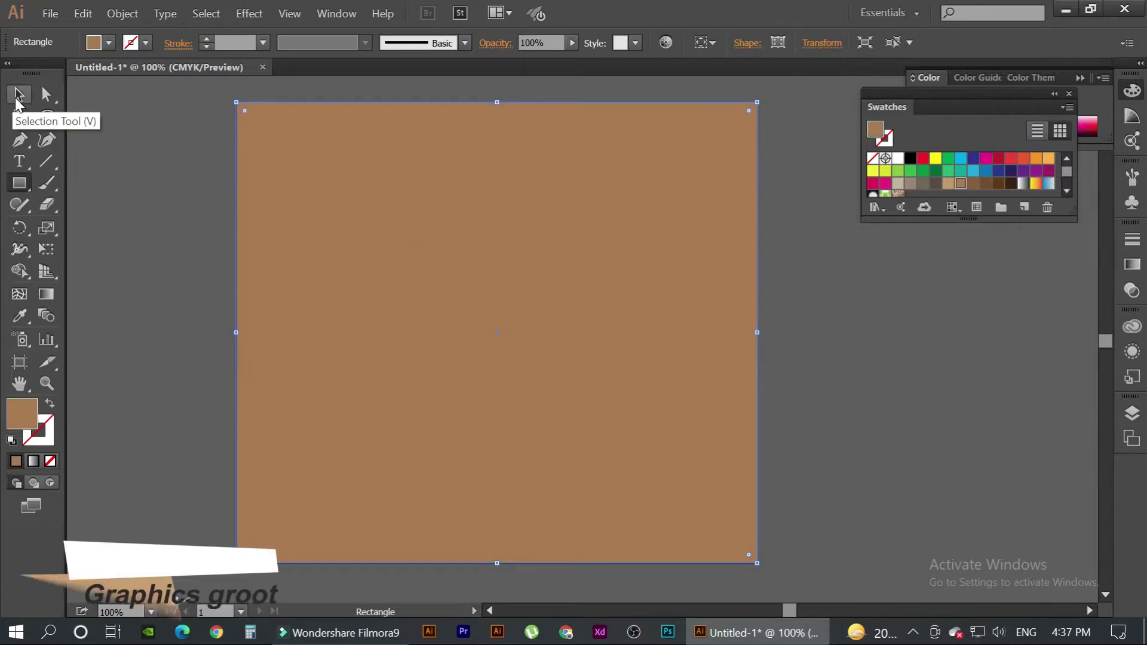
Step: Type HAKUNA MATATA in Eras Bold ITC, then enlarge it and move it lower
key("t")
type("HAKUNA MATATA")
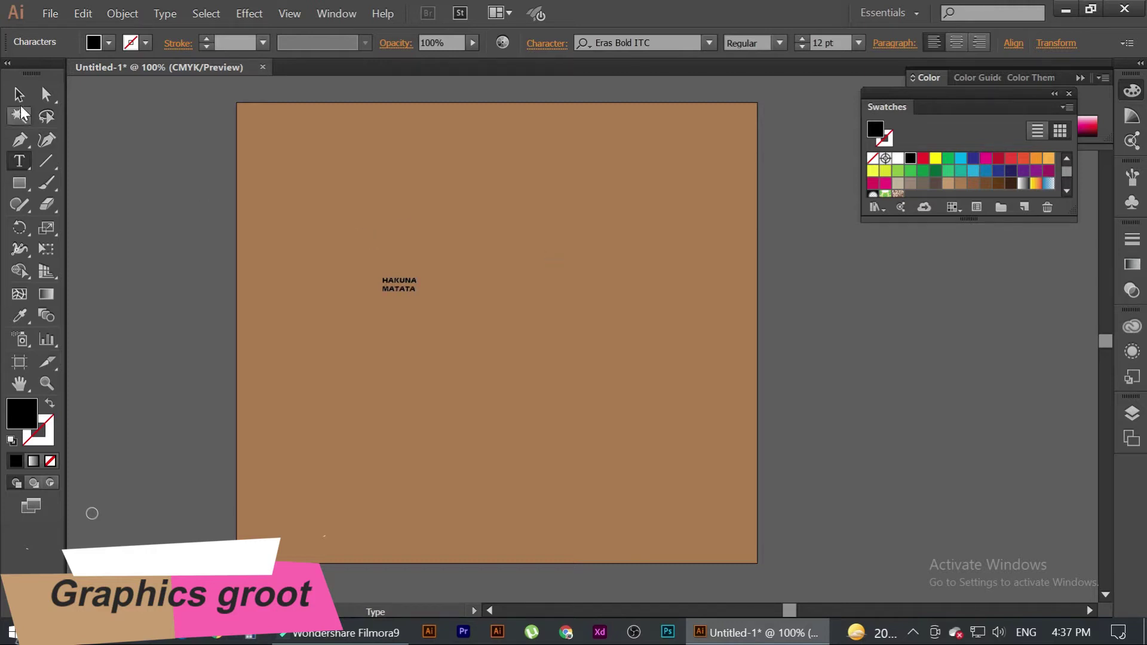
left_click(19, 94)
left_click_drag(415, 293, 535, 418)
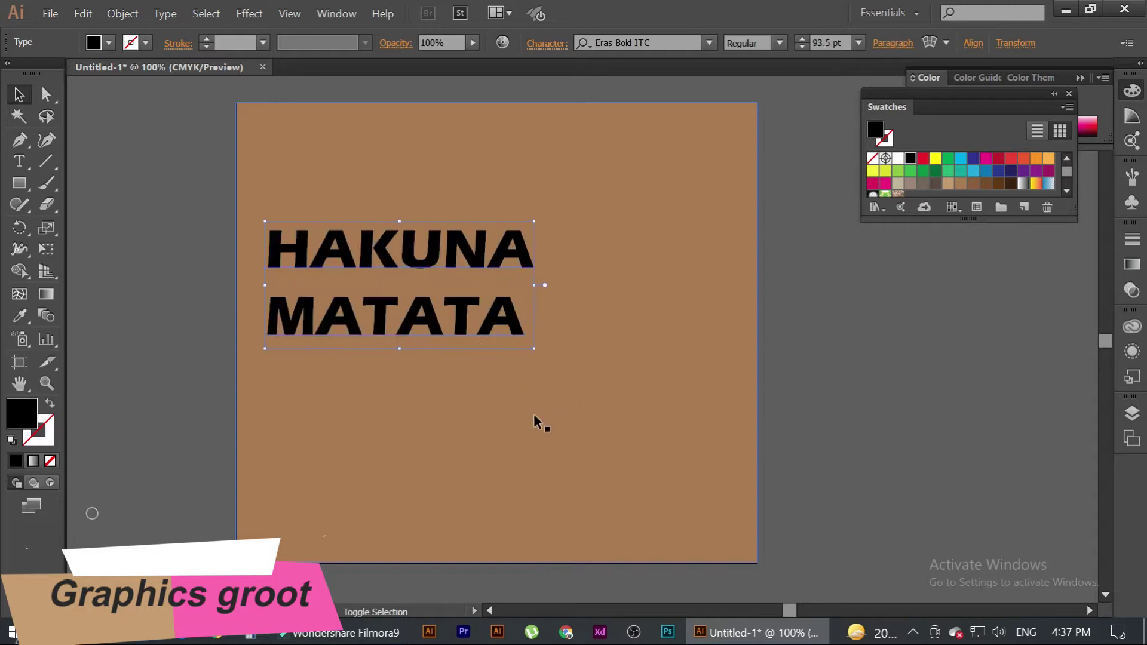
mouse_move(454, 257)
left_mouse_down()
mouse_move(476, 296)
mouse_move(469, 310)
left_mouse_up()
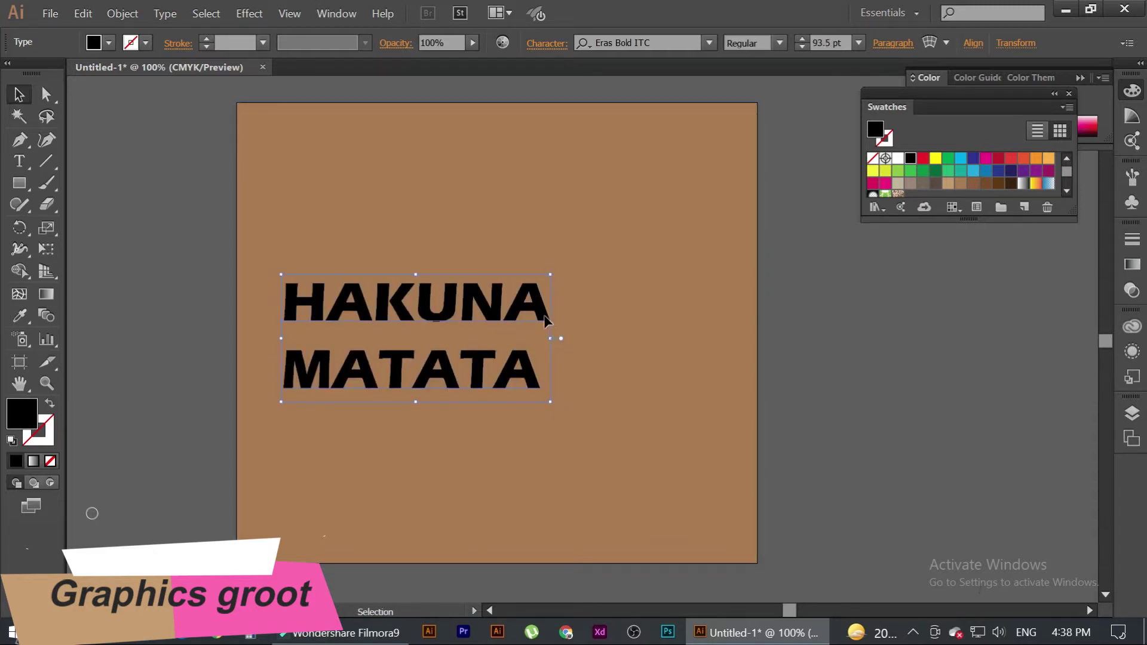
Step: Push MATATA to the right with spaces and resize the text to 54.53 pt
double_click(285, 371)
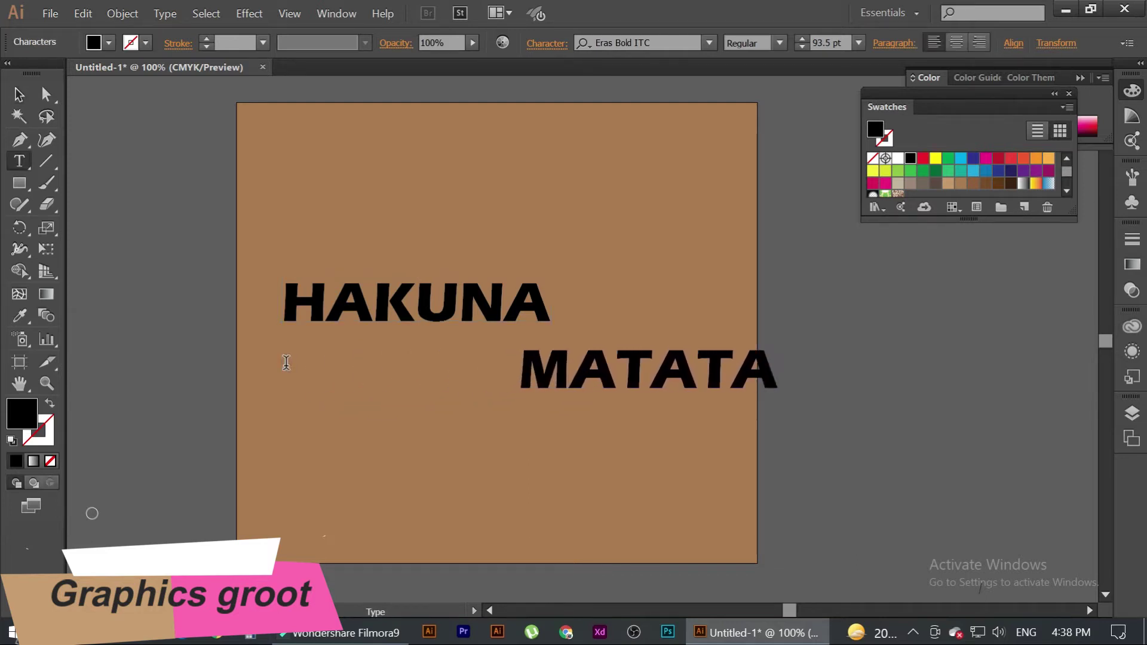
key("Escape")
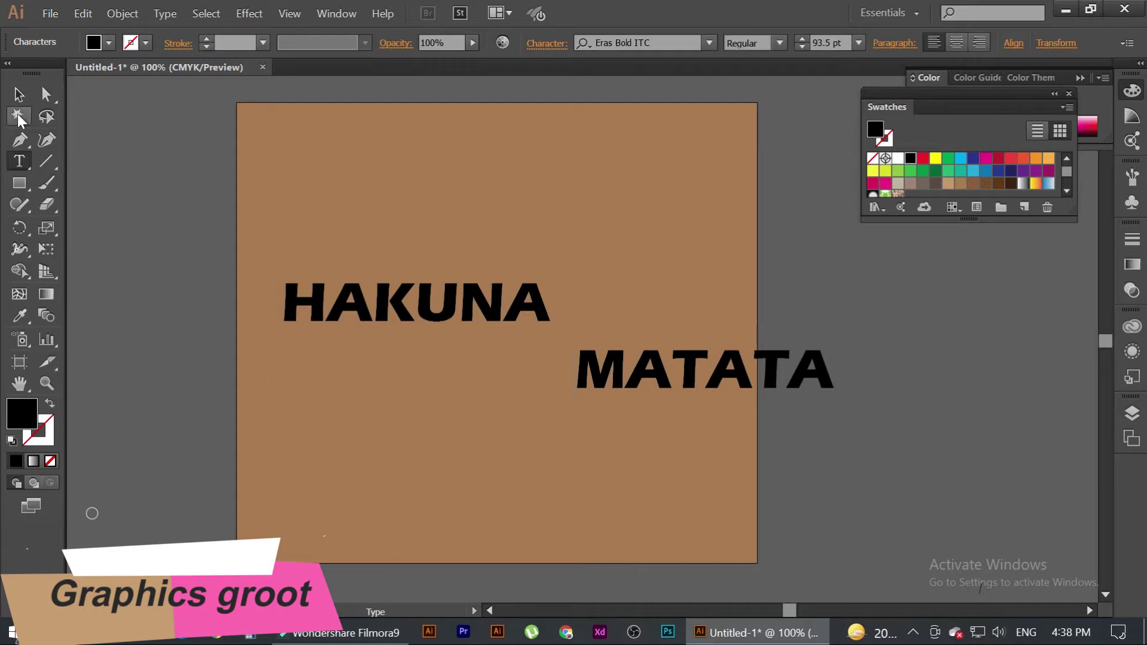
left_click_drag(833, 274, 604, 329)
mouse_move(511, 396)
left_mouse_down()
mouse_move(546, 358)
mouse_move(589, 361)
left_mouse_up()
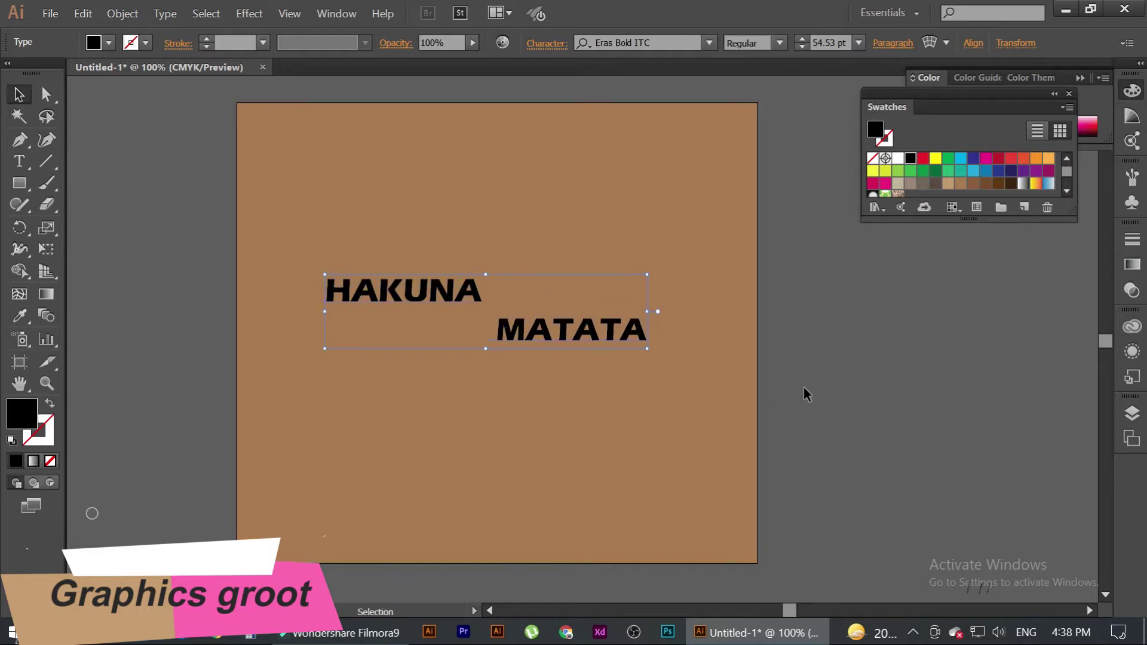
Step: Select the background rectangle behind the text
left_click(804, 391)
left_click(579, 346)
left_click_drag(151, 231, 709, 440)
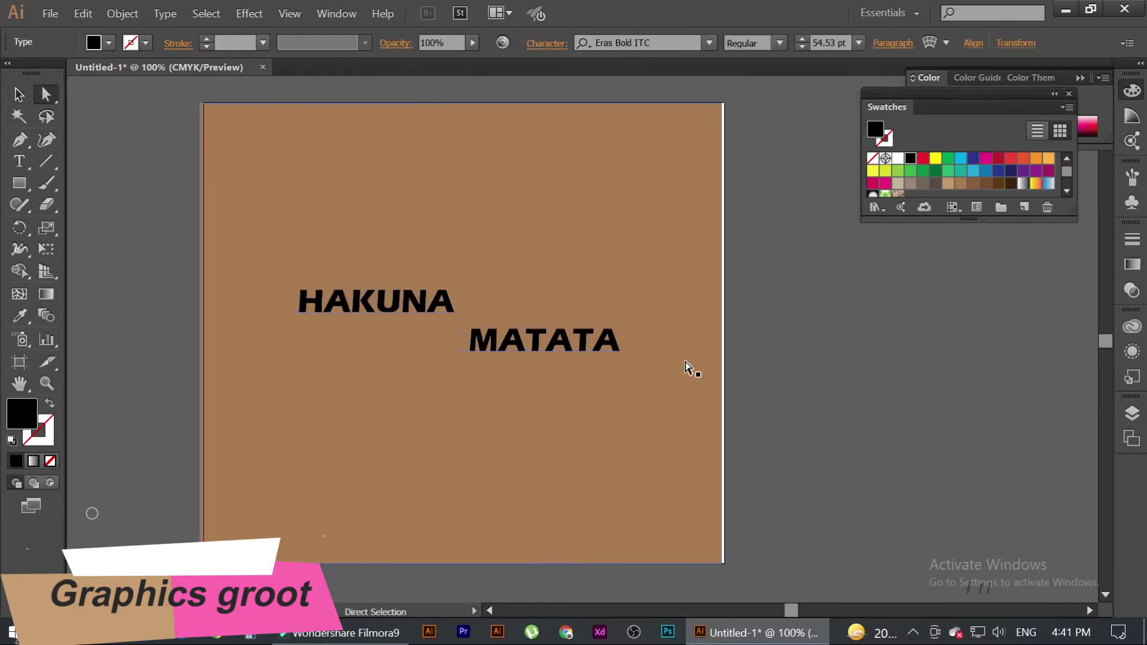
left_click(685, 361)
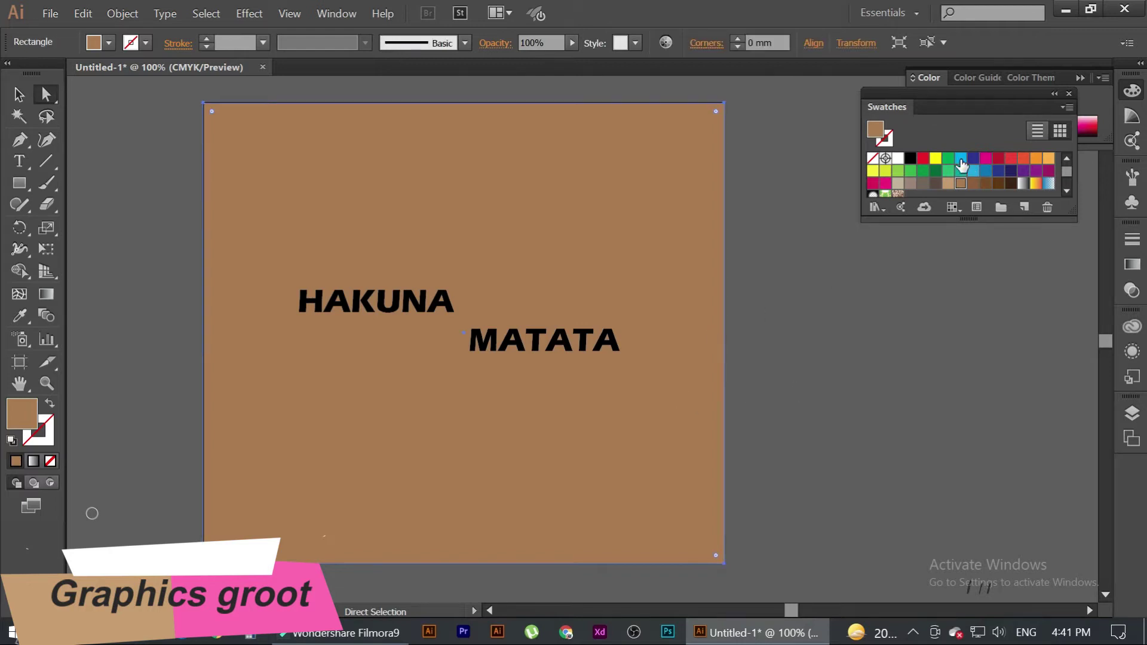
Step: Set the background rectangle's fill to light cyan 92D9EF
left_click(960, 158)
double_click(21, 412)
left_click(449, 206)
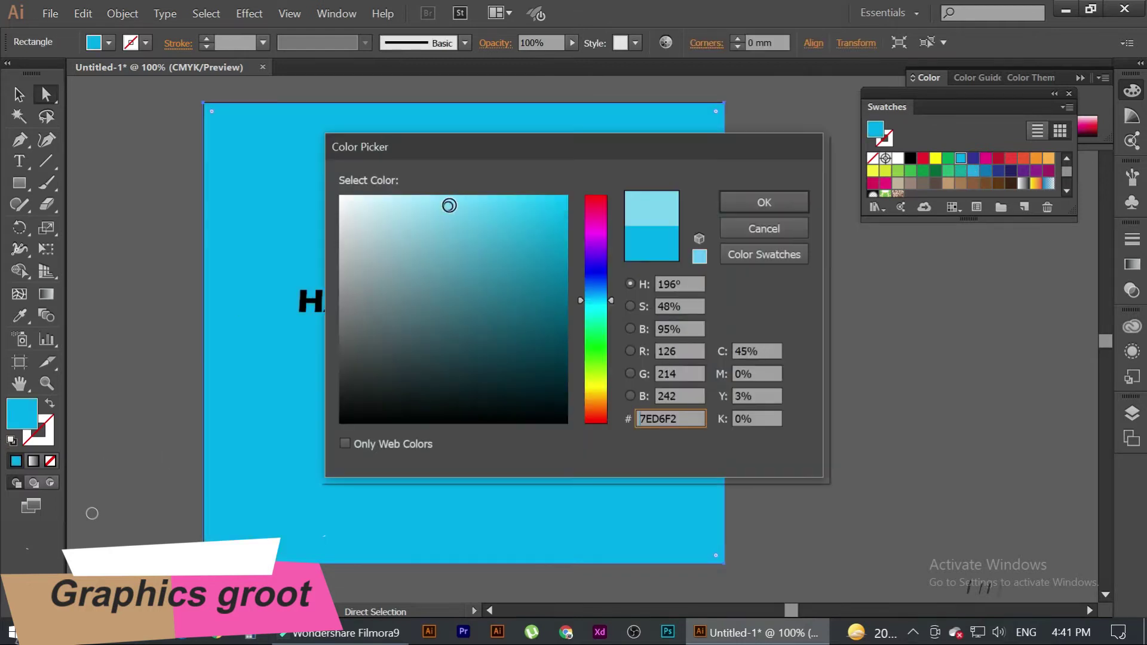
left_click(754, 201)
Step: Copy the light cyan 92D9EF fill onto the HAKUNA MATATA text with the Eyedropper
left_click(19, 315)
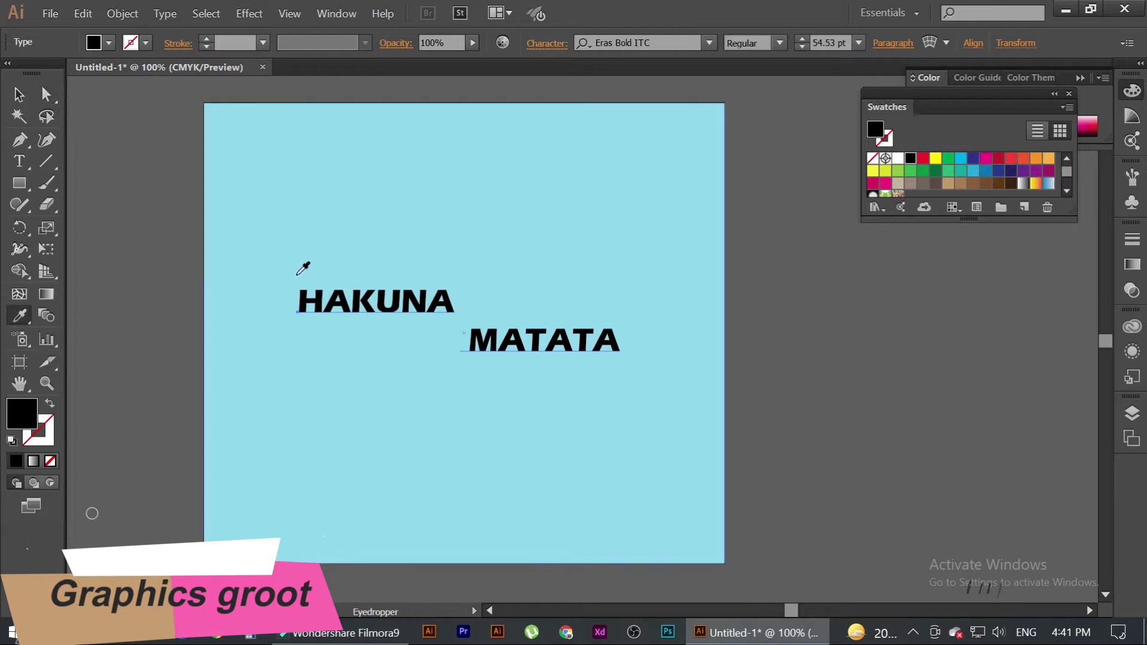
left_click(361, 187)
key("v")
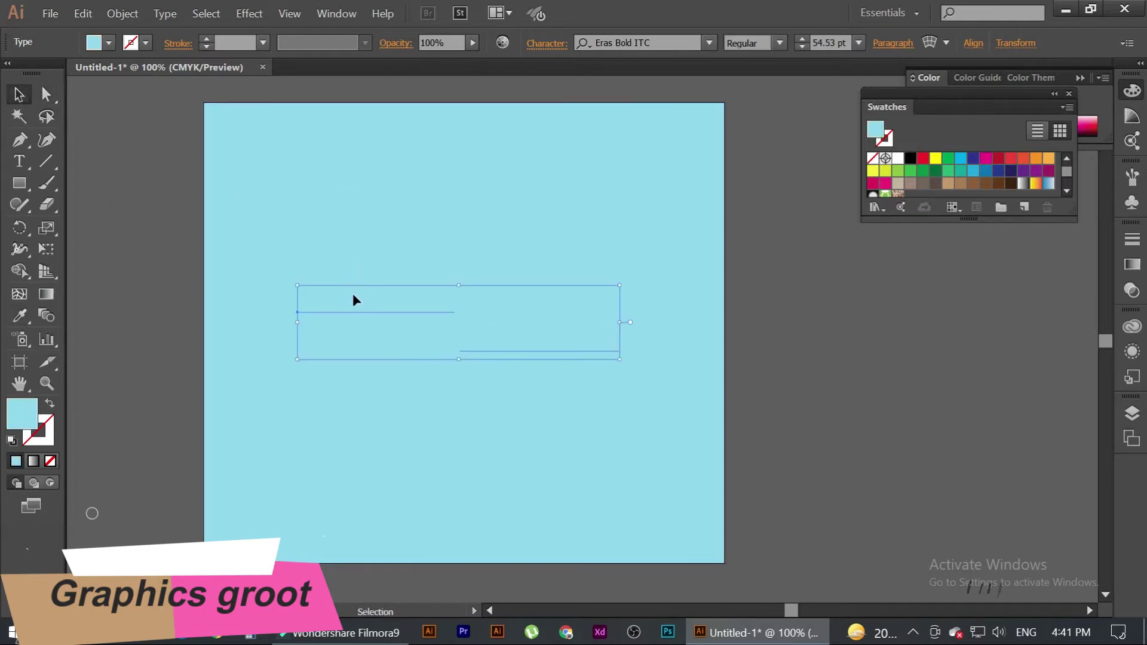
left_click(249, 13)
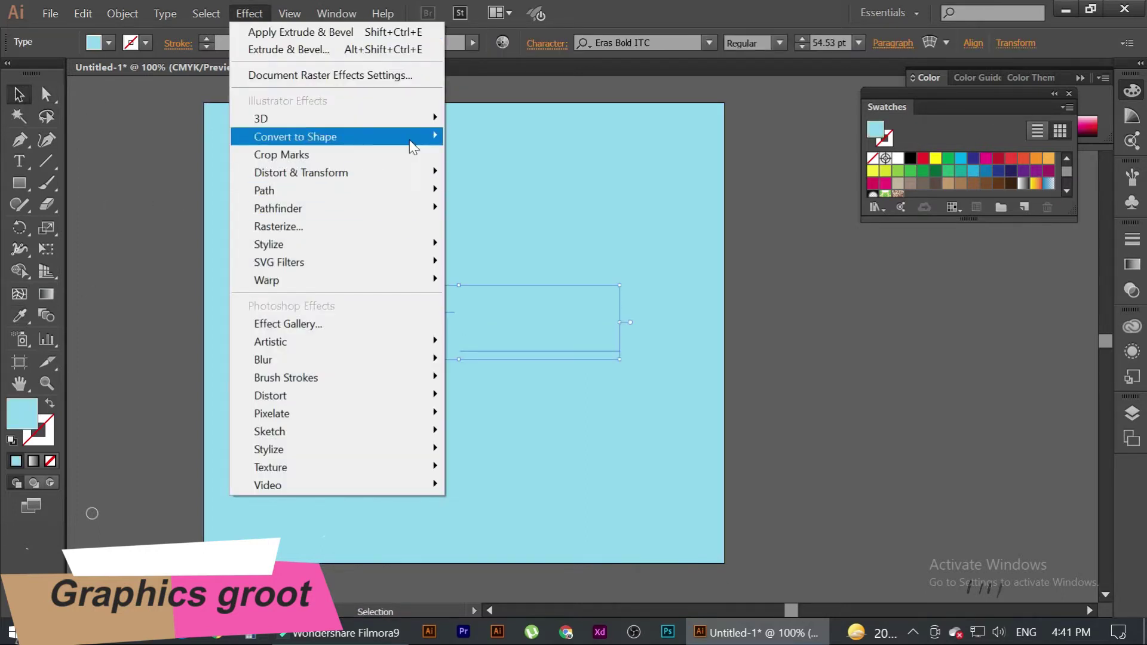
Step: Apply 3D Extrude & Bevel with Isometric Top position and a 4 pt extrude depth
mouse_move(261, 118)
left_click(513, 121)
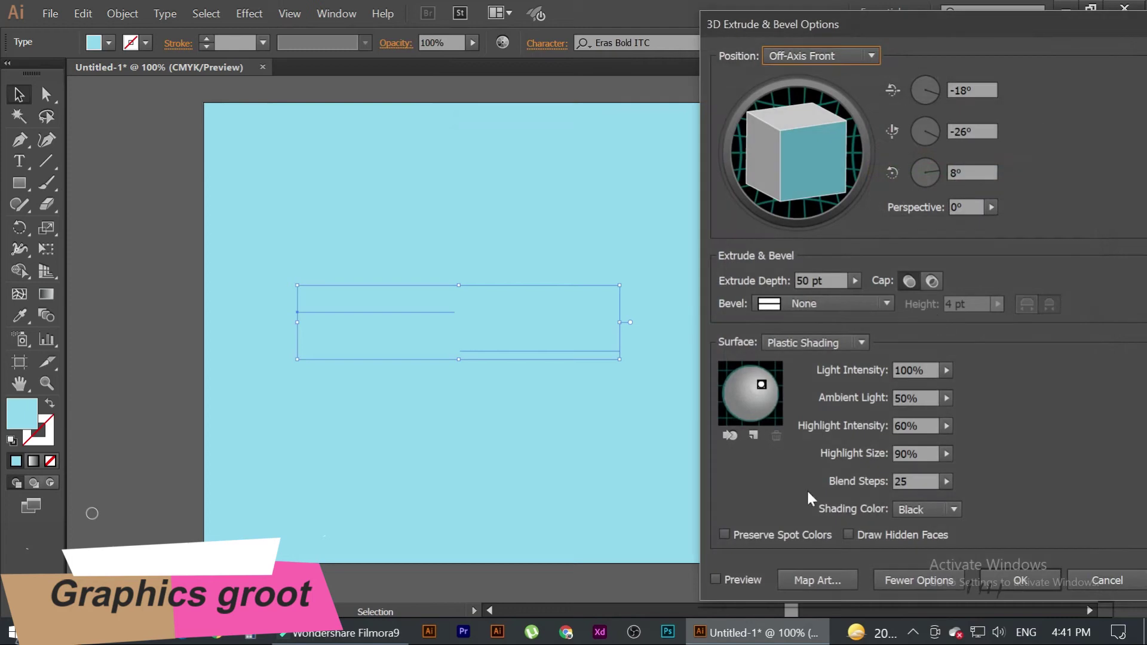
left_click(742, 579)
left_click(822, 56)
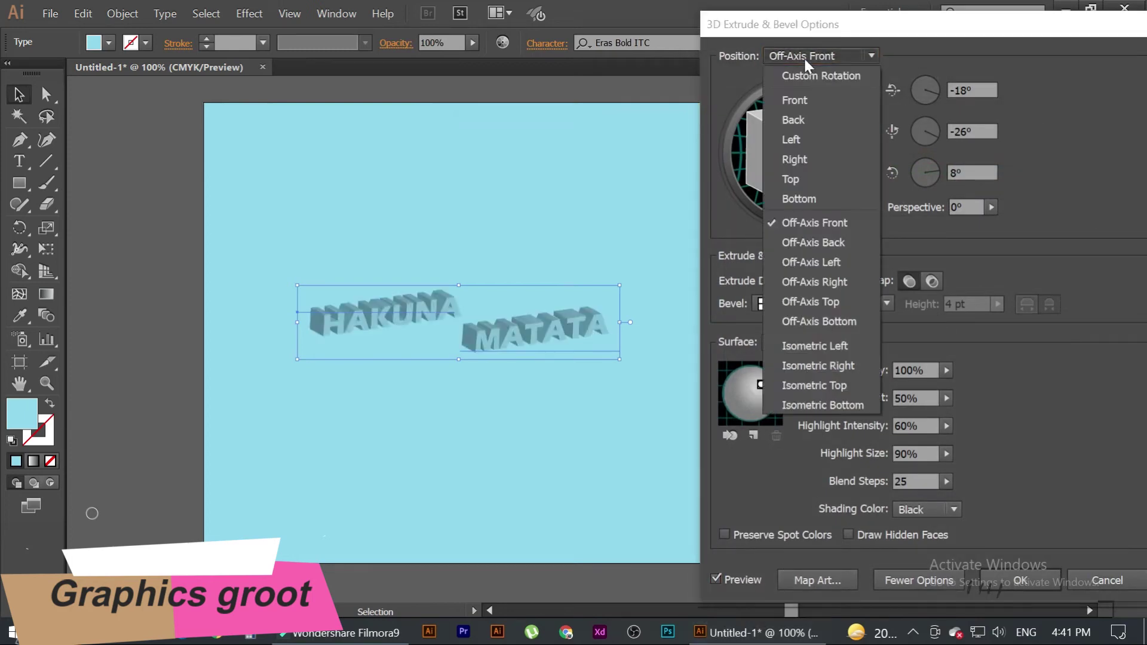
left_click(854, 387)
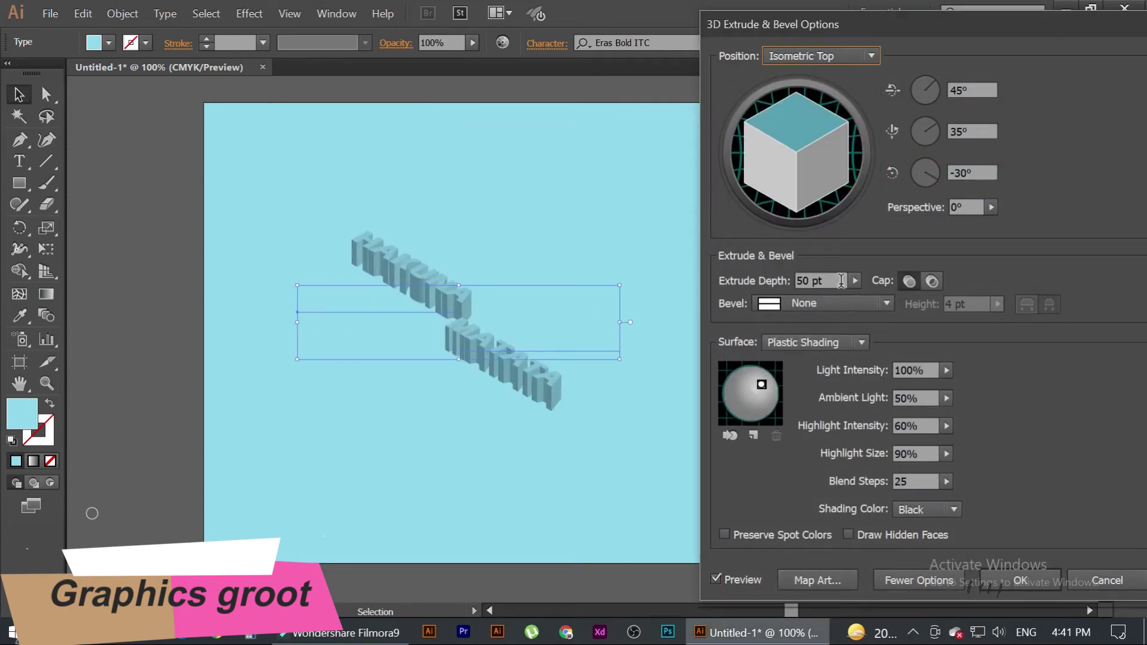
left_click_drag(854, 280, 789, 303)
key("shift+Down")
key("shift+Down")
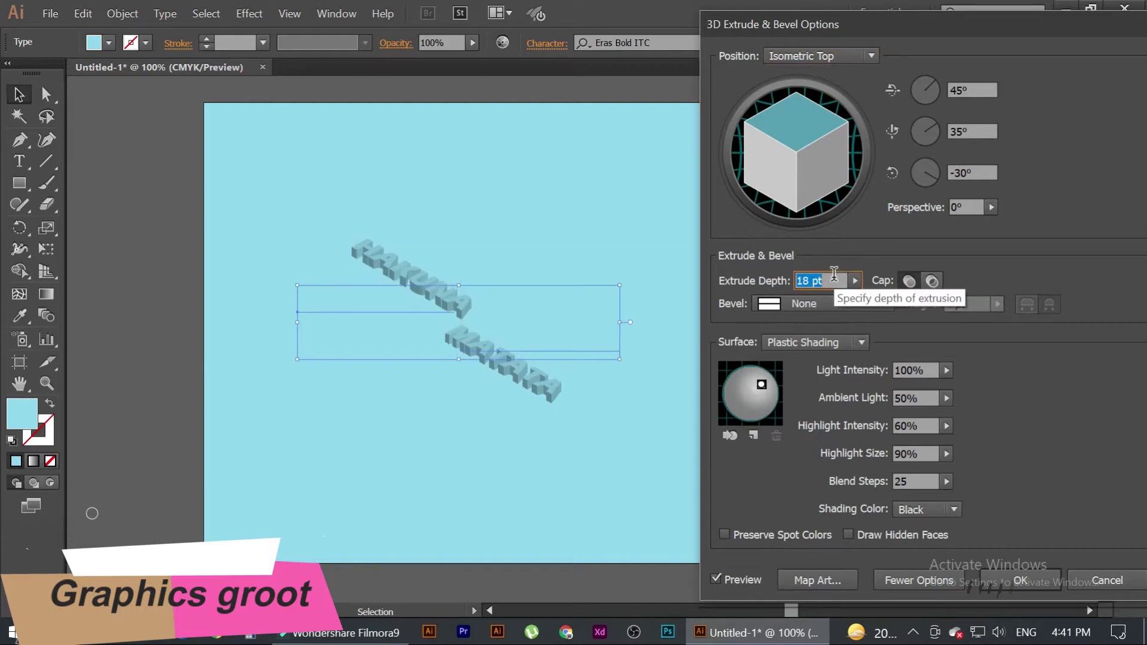
key("Down")
key("Down")
key("Down")
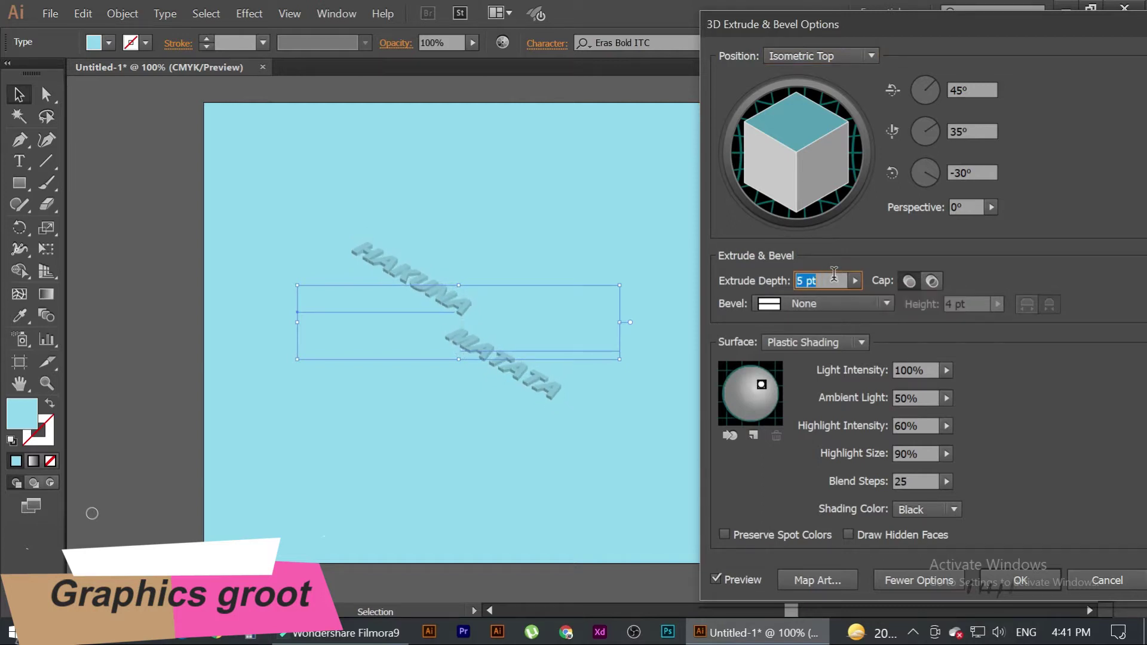
key("Up")
key("Up")
key("Up")
Step: Set Blend Steps to 256, enable Draw Hidden Faces, and apply the 3D effect
left_click(913, 481)
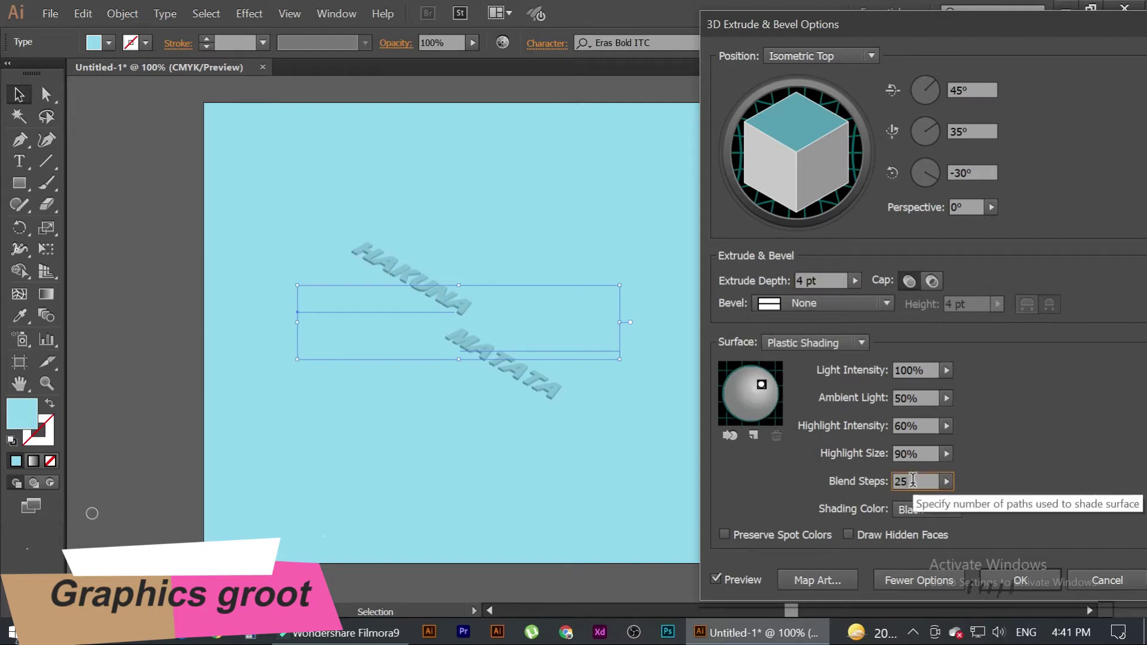
type("6")
left_click(848, 534)
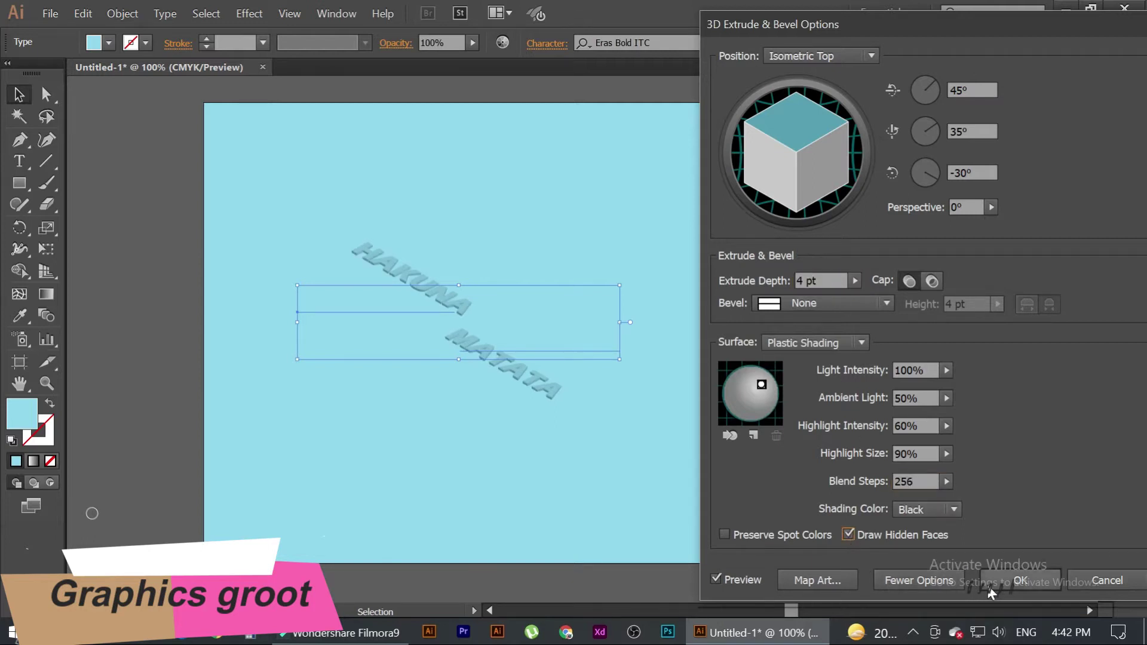
left_click(1020, 580)
left_click(126, 13)
Step: Expand the 3D lettering into editable shapes and direct-select HAKUNA's front faces
left_click(174, 229)
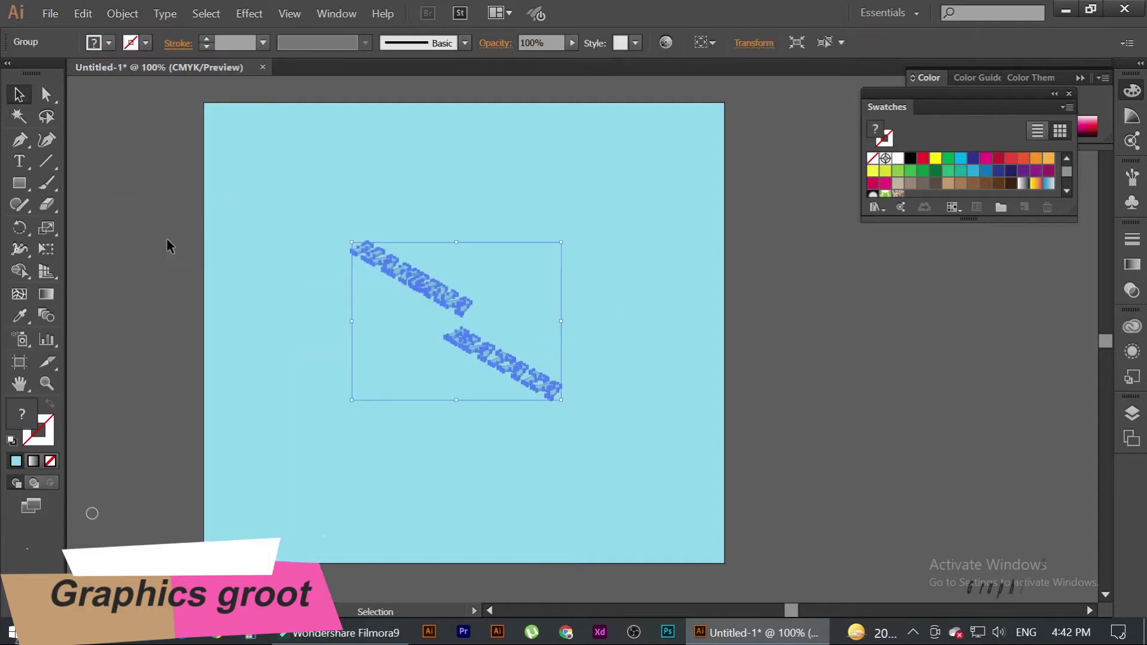
key("a")
left_click(153, 248)
scroll(373, 251, "up", 3)
left_click(364, 226)
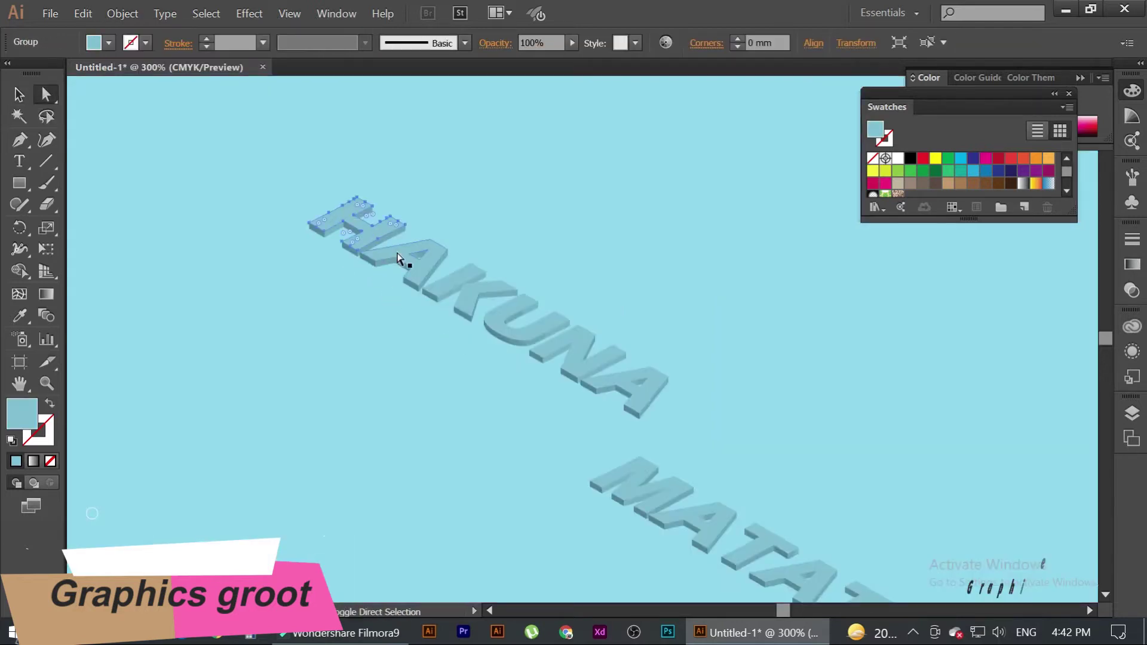
left_click_drag(478, 297, 579, 340)
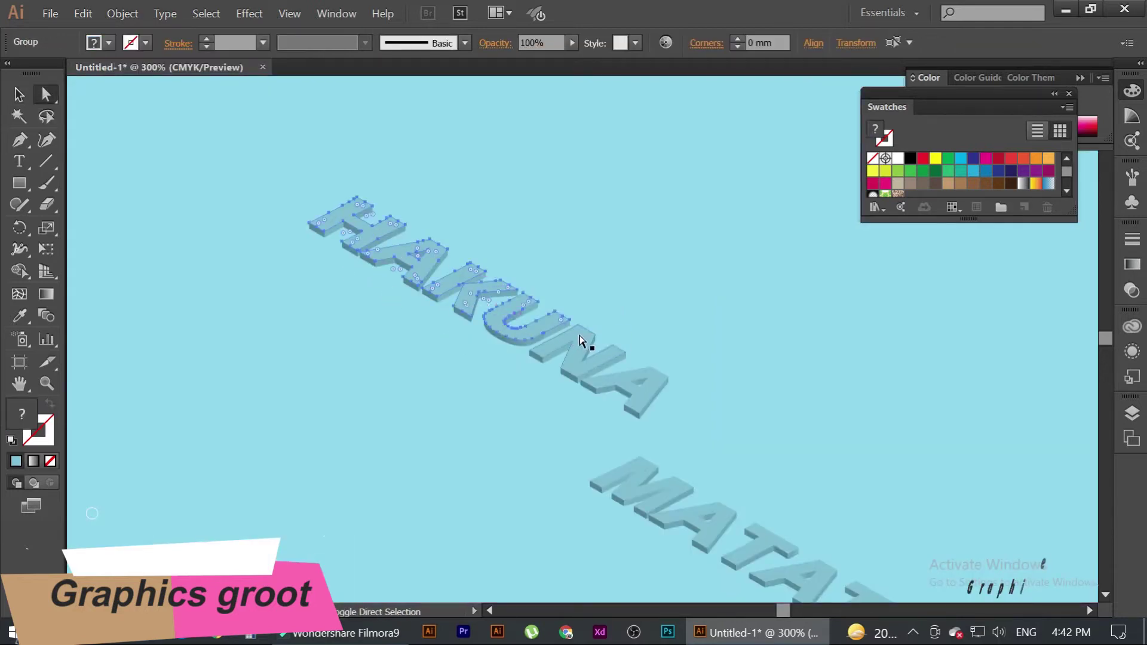
left_click_drag(622, 387, 669, 377)
Step: Fill the HAKUNA front faces with white, then a very pale blue
left_click(898, 157)
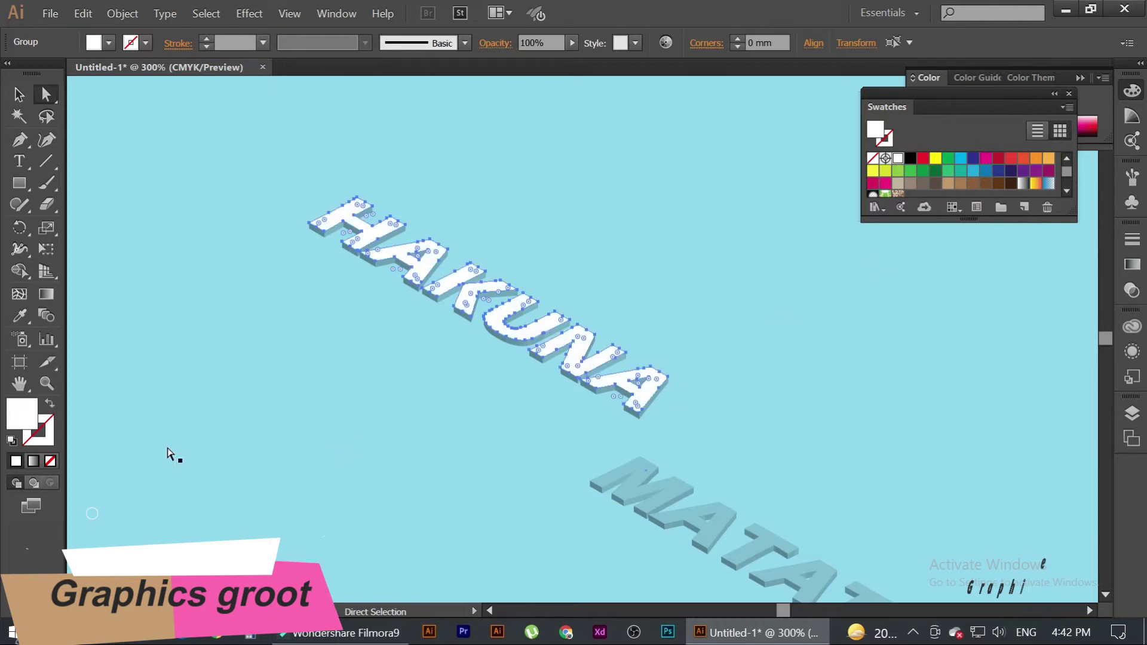
double_click(22, 418)
left_click_drag(380, 215, 394, 197)
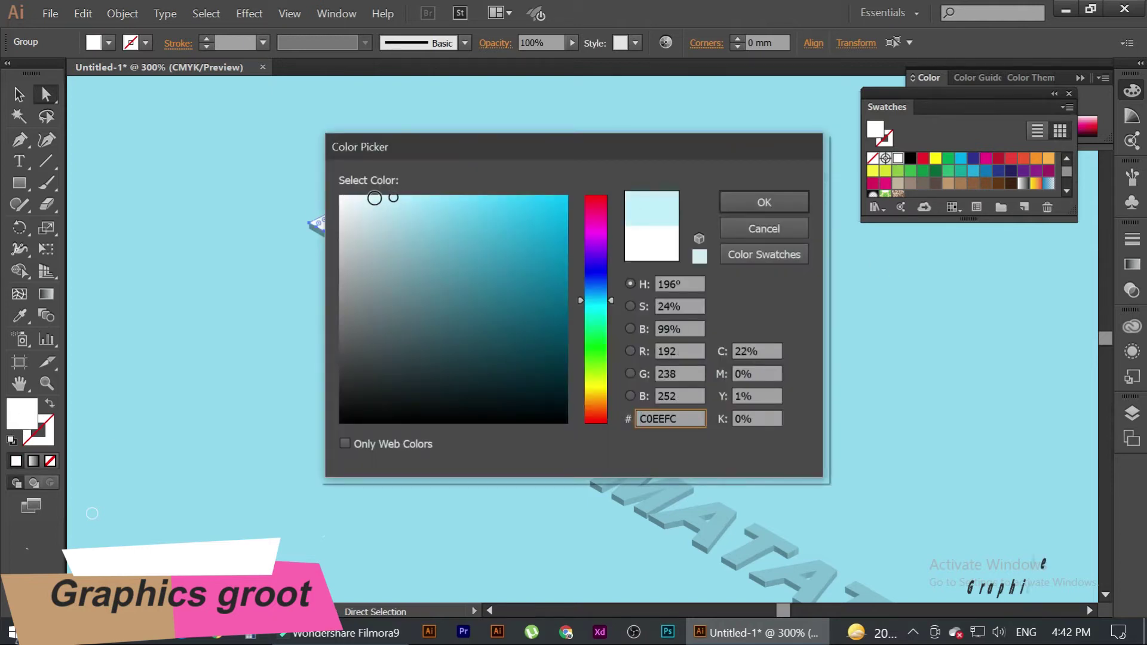
left_click(758, 202)
key("ctrl+minus")
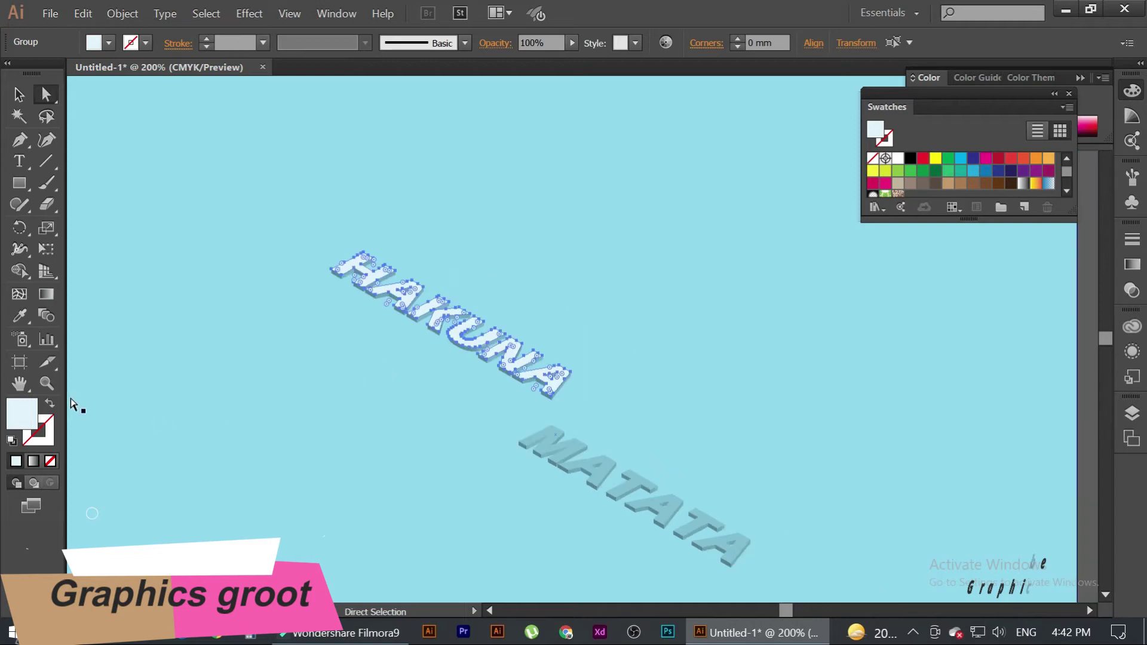
double_click(22, 414)
left_click(377, 197)
left_click(747, 206)
Step: Adjust the HAKUNA face colour through blue 48BDD8 and dark teal, settling on 58E9F9
double_click(23, 414)
mouse_move(377, 197)
left_mouse_down()
mouse_move(527, 198)
mouse_move(491, 229)
left_mouse_up()
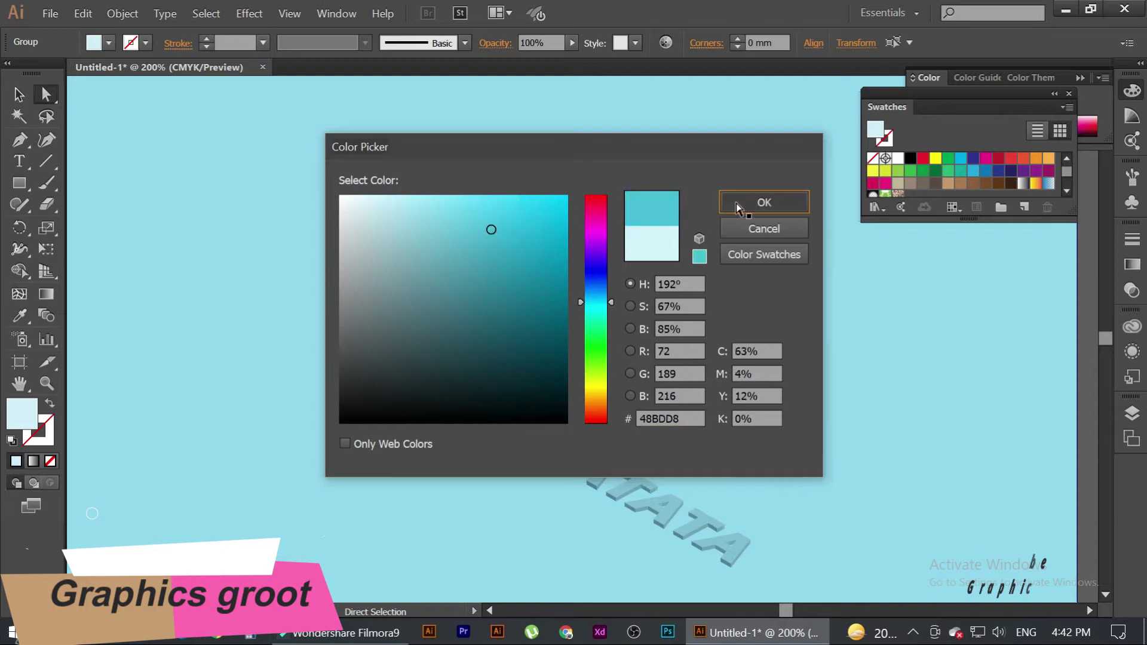
left_click(739, 209)
double_click(22, 414)
left_click_drag(478, 276, 461, 287)
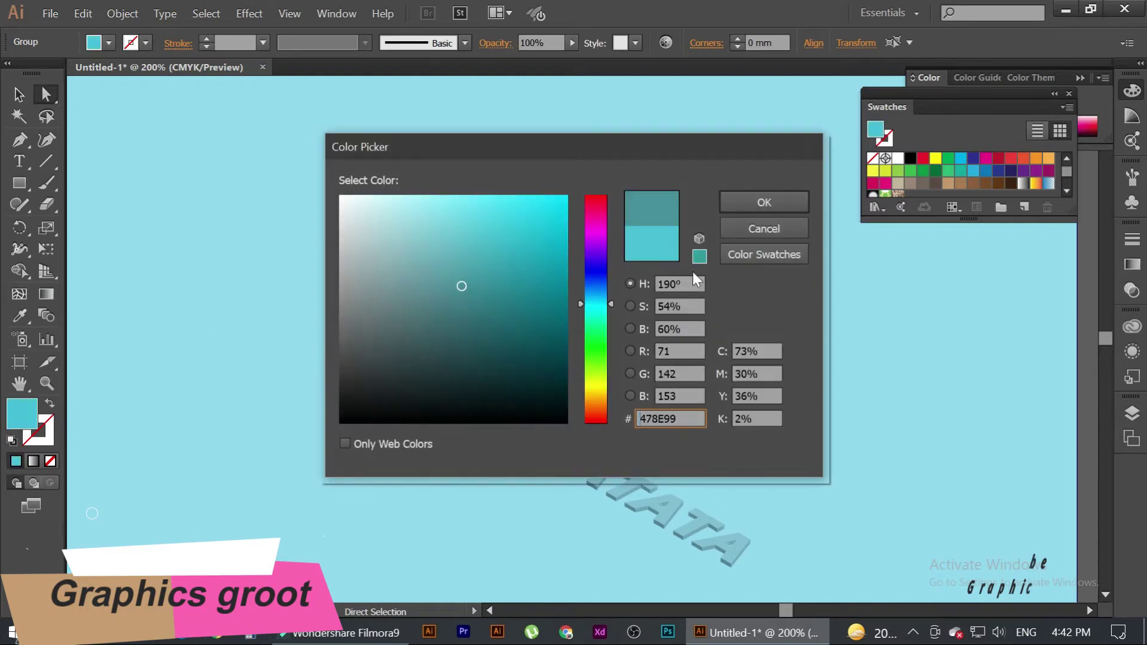
left_click(741, 205)
double_click(18, 422)
left_click_drag(454, 215, 489, 197)
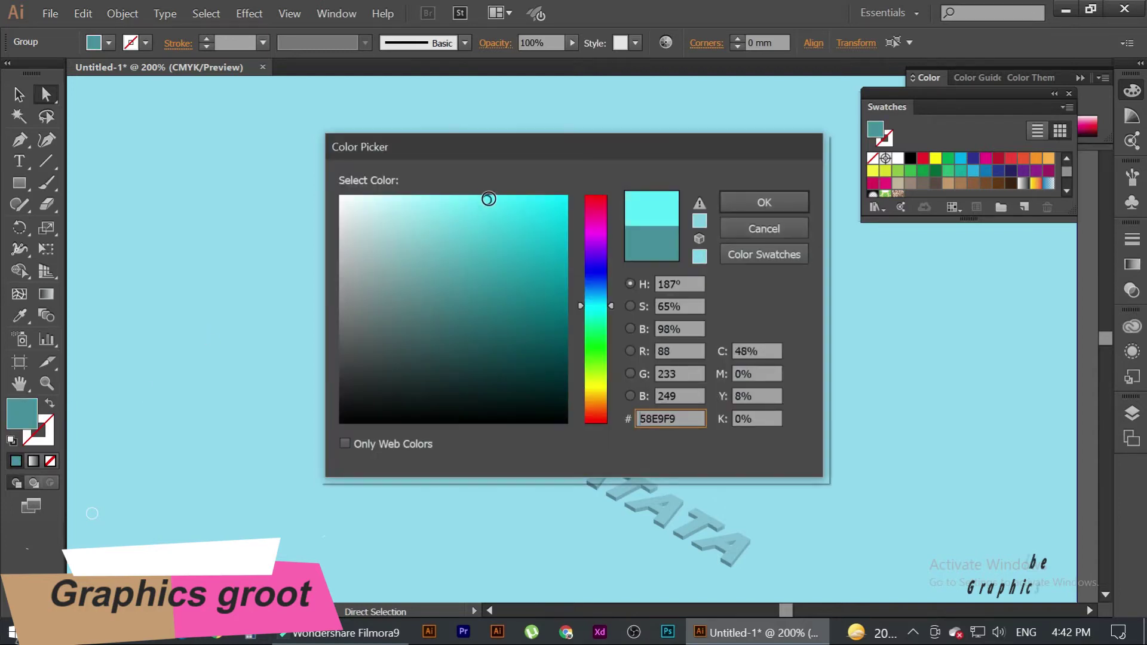
left_click(746, 202)
Step: Select both words as whole objects, then clear the selection
key("v")
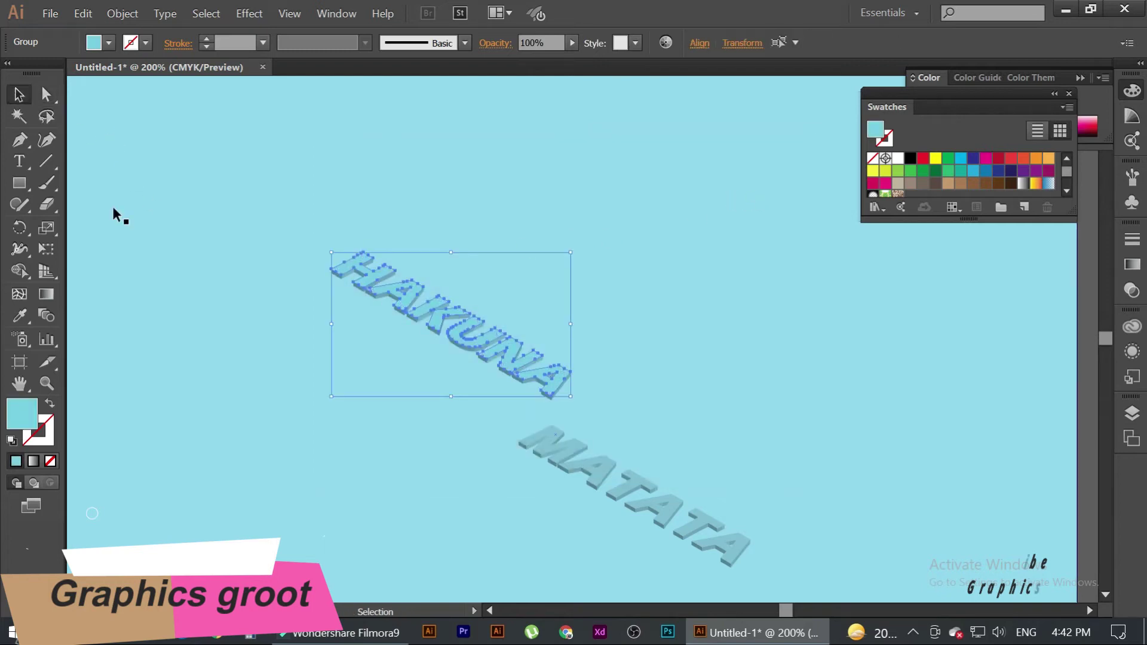
left_click(165, 220)
left_click(392, 286)
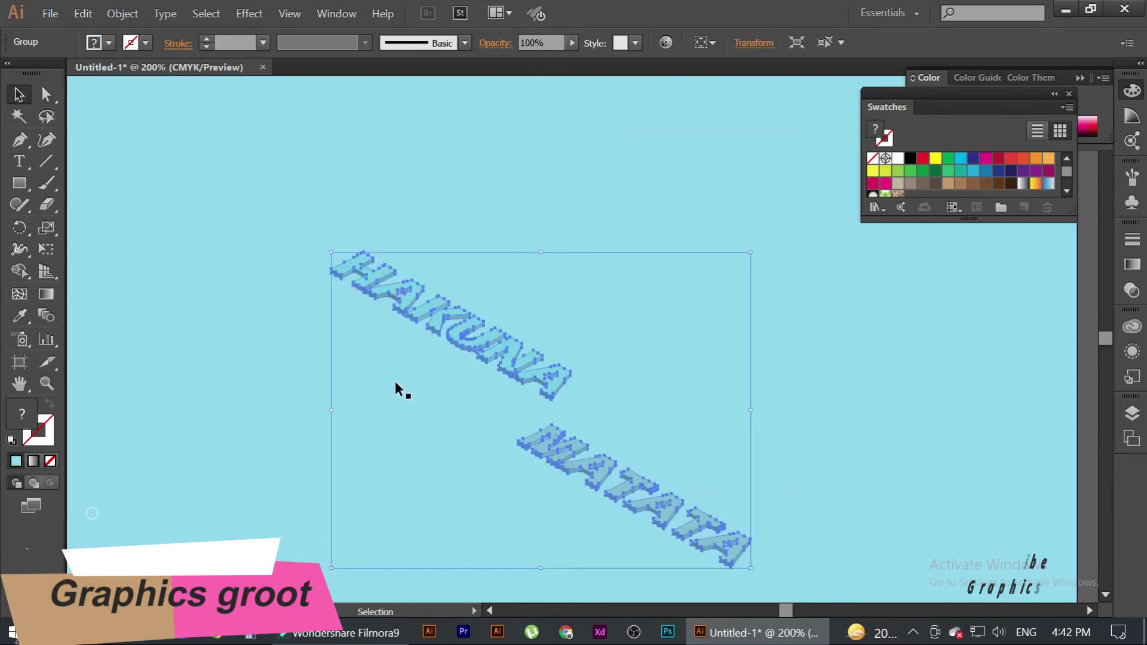
left_click(46, 94)
key("ctrl+1")
Step: Direct-select the front faces of all the MATATA letters
scroll(602, 443, "up", 1)
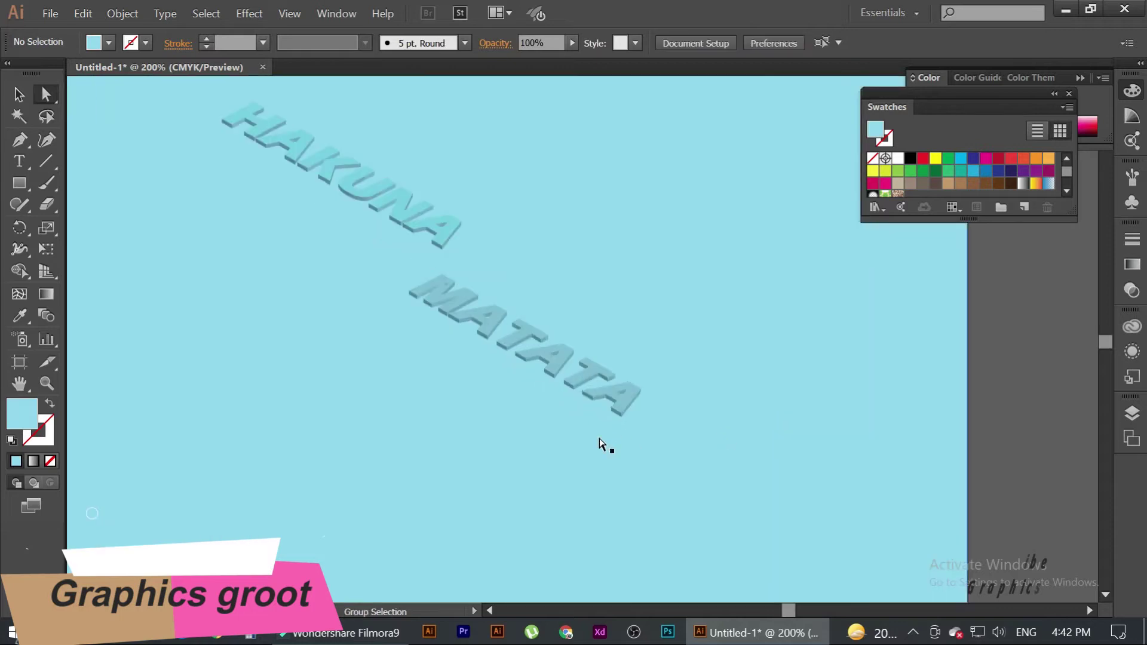
left_click_drag(623, 418, 595, 384)
left_click(540, 350, "shift")
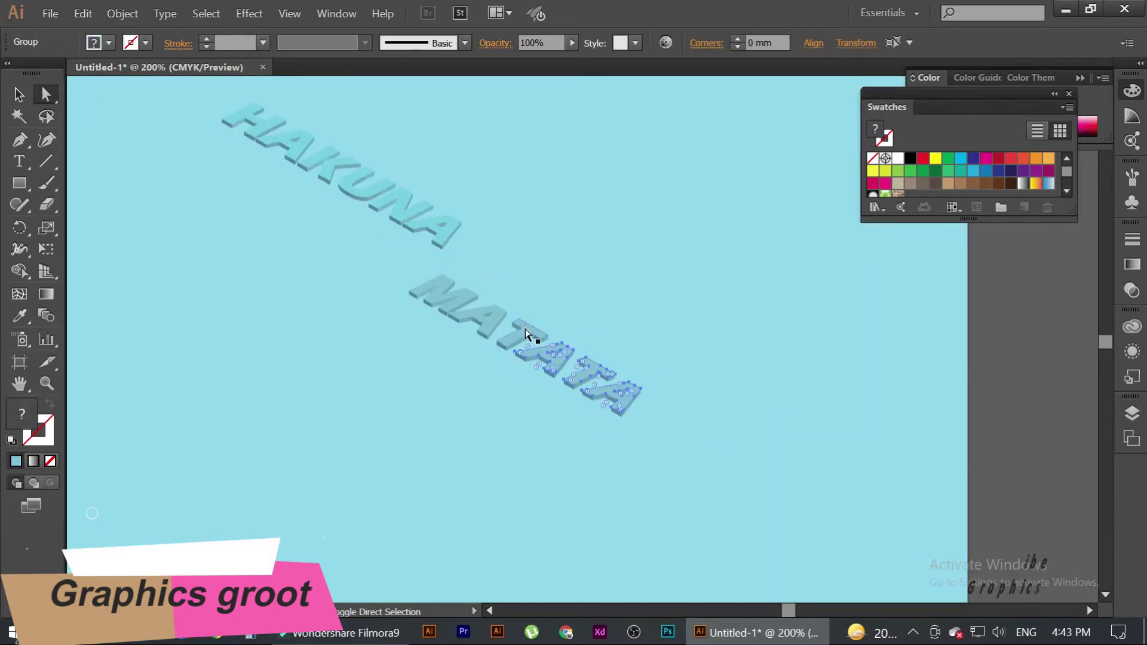
left_click(515, 334, "shift")
left_click(487, 322, "shift")
left_click(469, 305, "shift")
left_click(439, 287, "shift")
Step: Fill the MATATA faces white, then set them to near-white EFF8F9
left_click(898, 157)
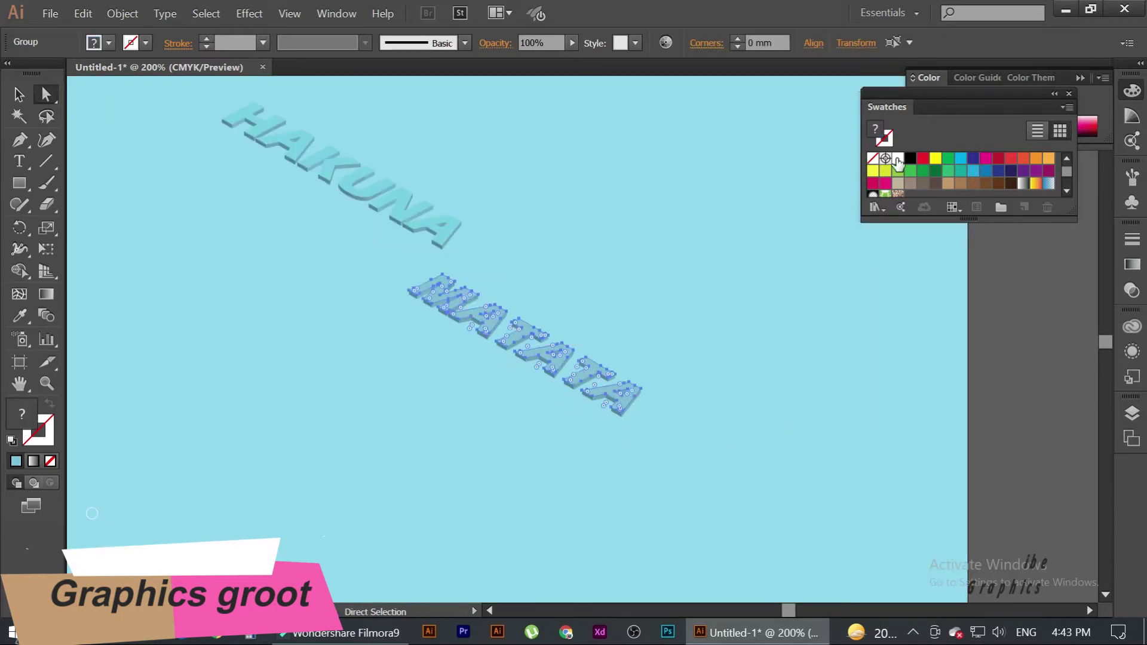
double_click(12, 410)
left_click(350, 199)
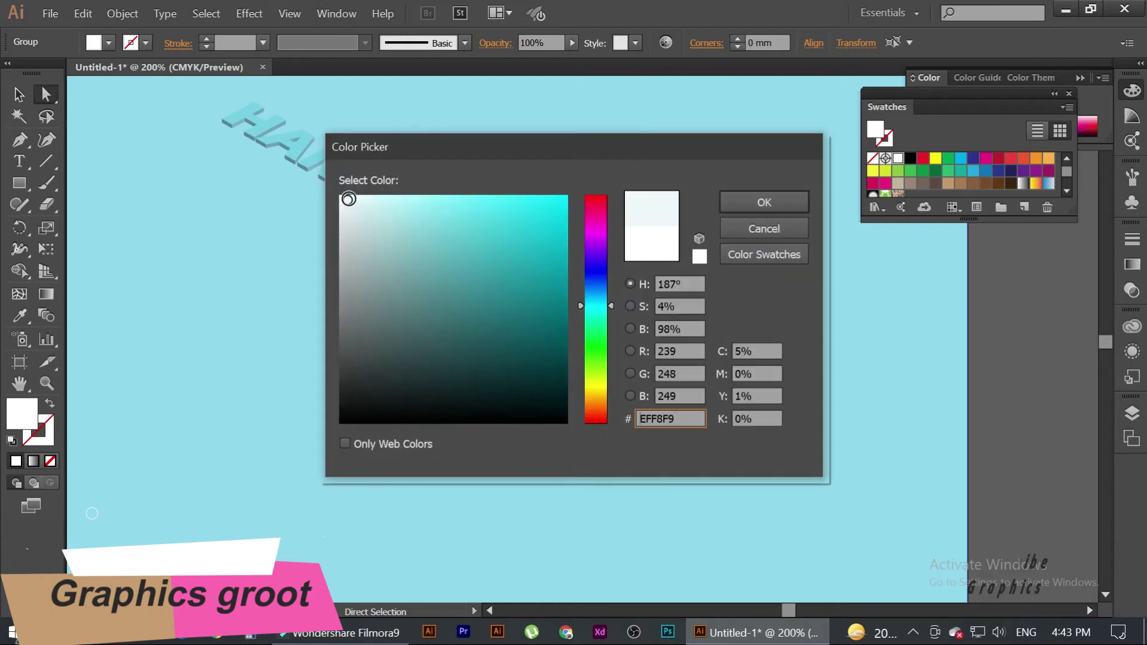
left_click(751, 213)
Step: Deselect the letters and select both HAKUNA and MATATA as whole objects
key("v")
left_click(787, 390)
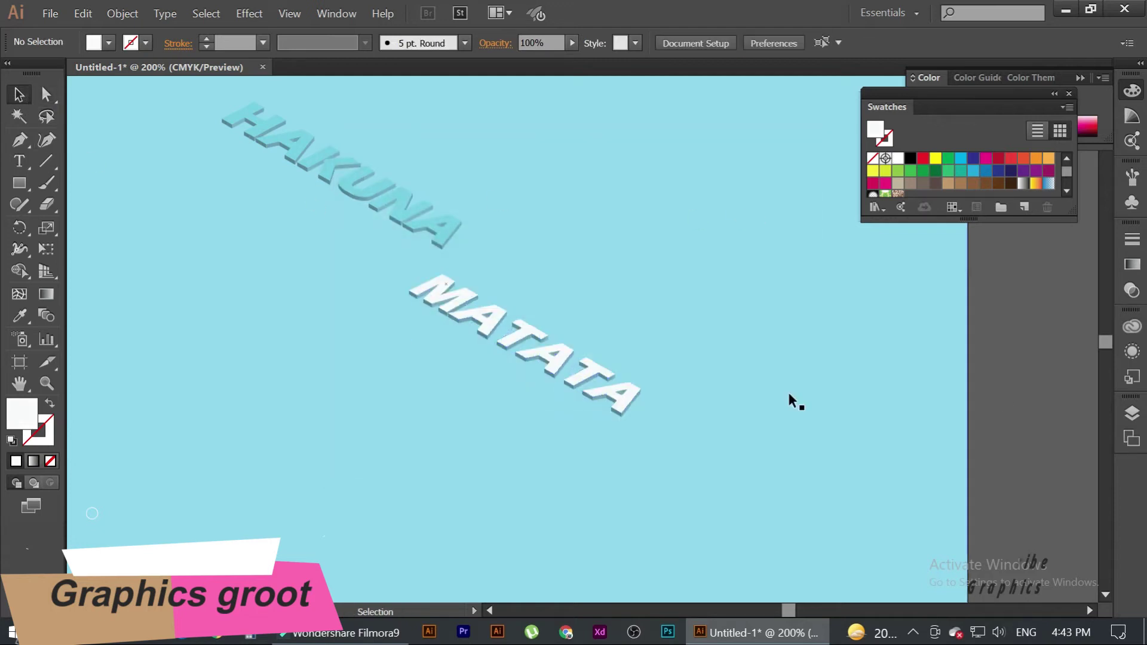
scroll(783, 386, "up", 1, "alt")
scroll(783, 388, "left", 2)
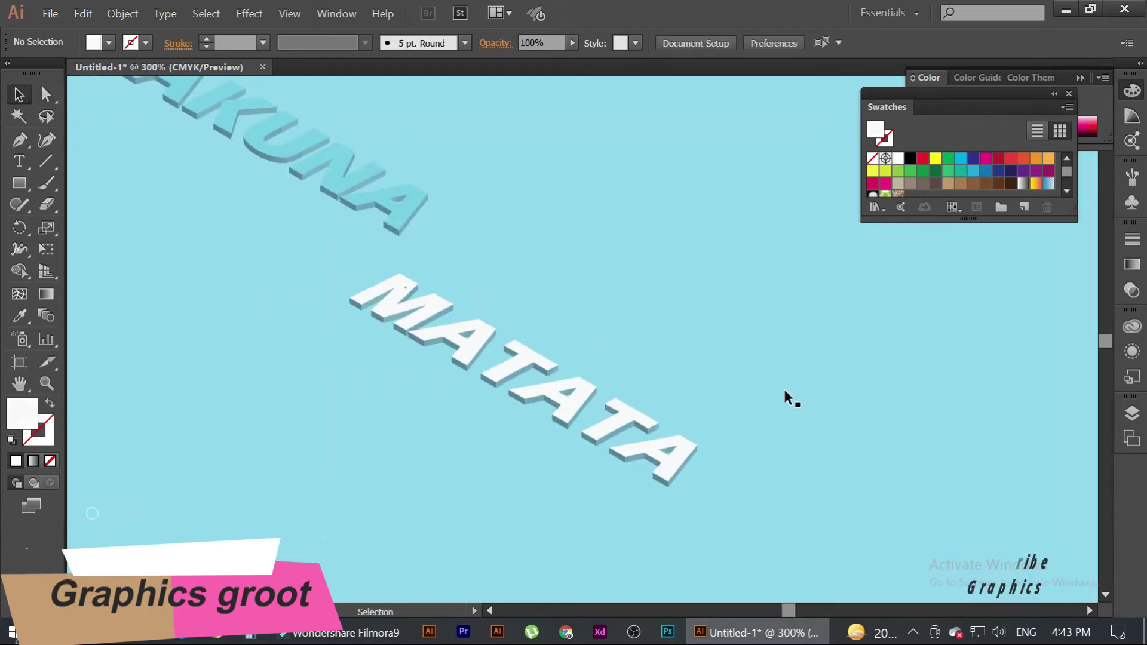
left_click(430, 337)
Step: Add a 75% Multiply drop shadow with X offset 0 mm and Y offset 2 mm
left_click(249, 14)
left_click(472, 245)
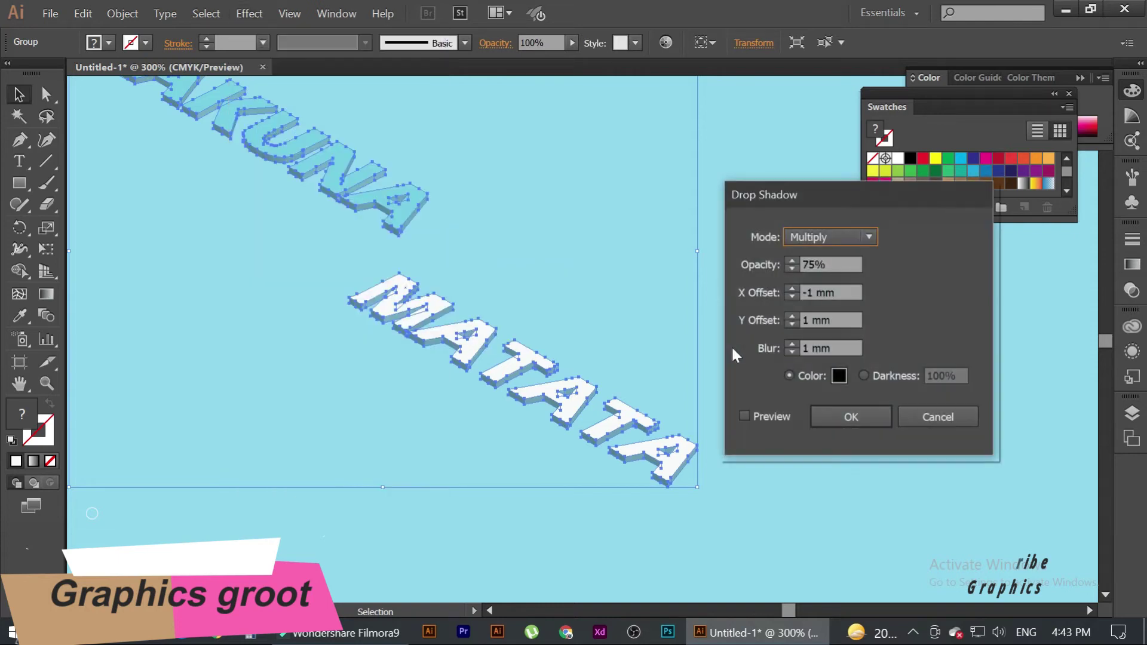
left_click(745, 417)
left_click(793, 324)
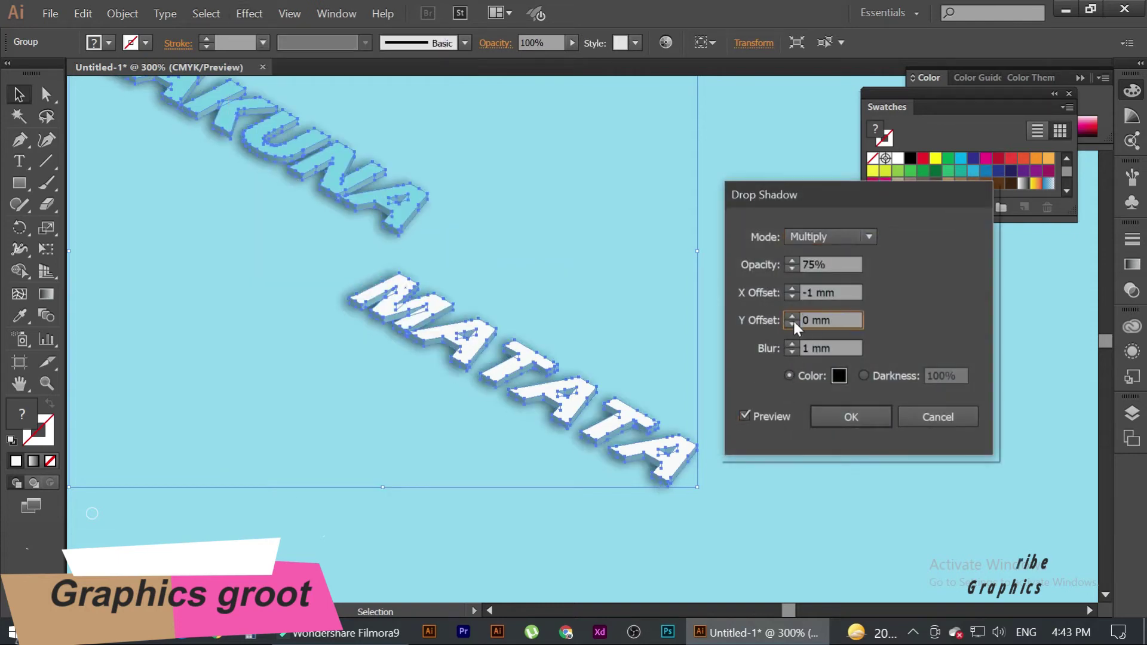
left_click(792, 317)
left_click(790, 293)
left_click(789, 285)
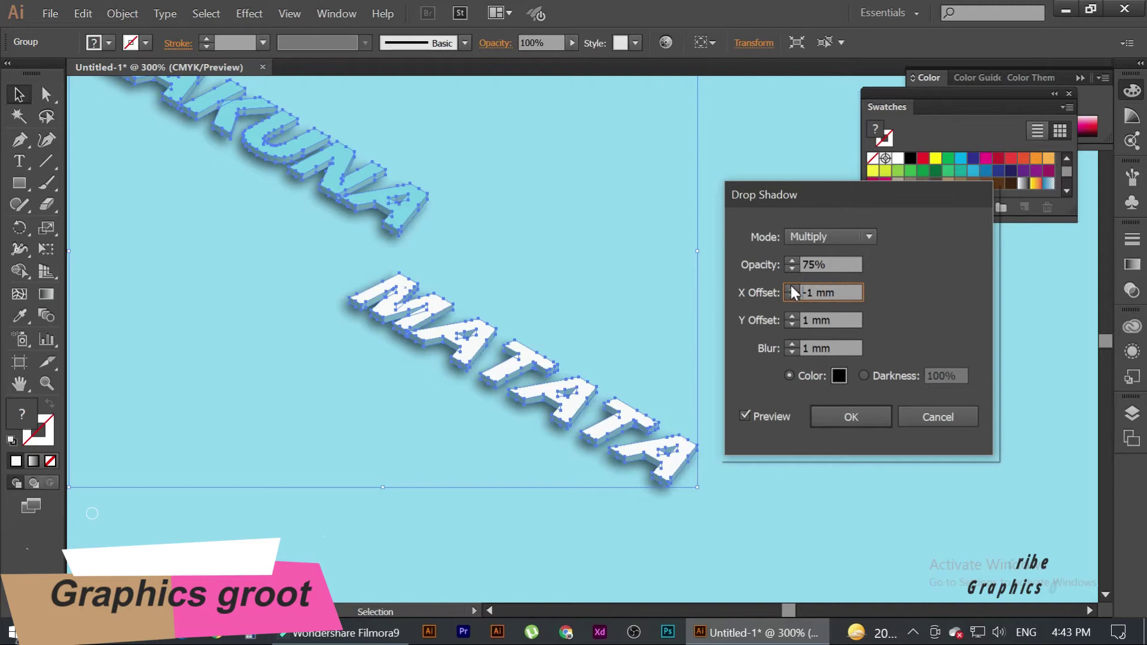
left_click(792, 317)
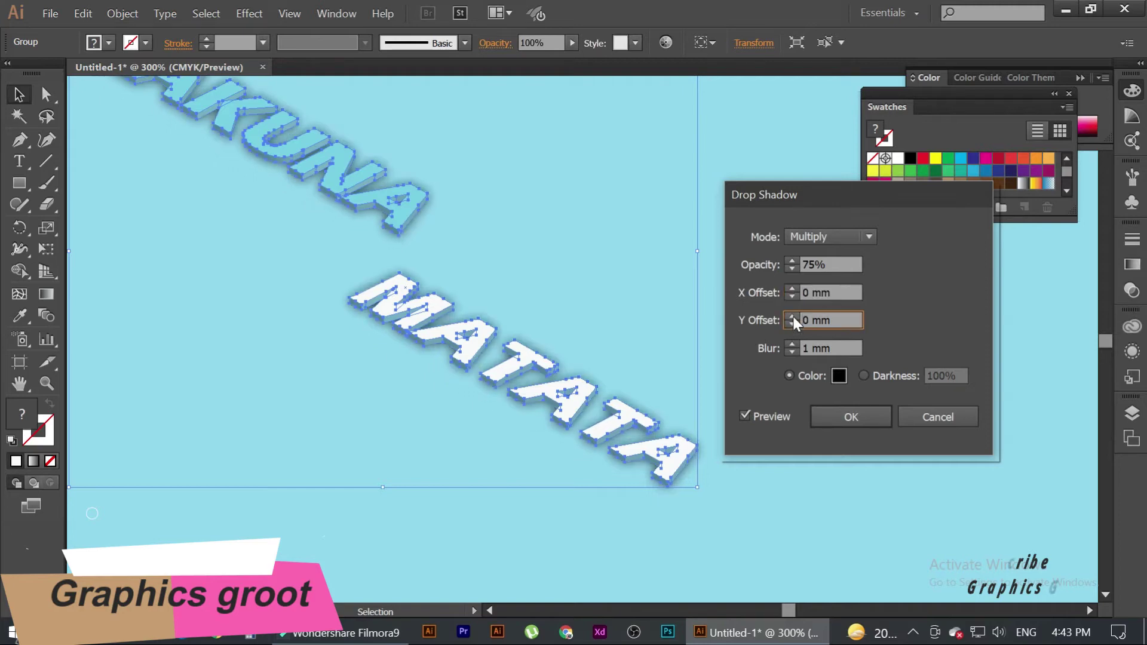
left_click(793, 353)
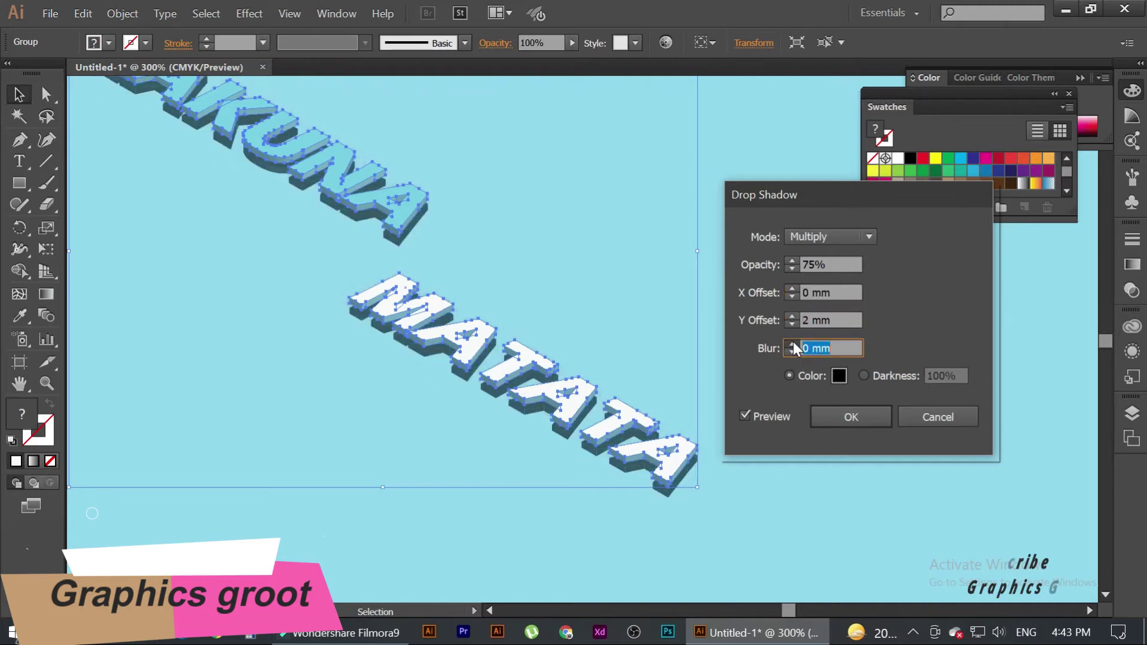
left_click(838, 417)
key("ctrl+minus")
key("ctrl+minus")
Step: Marquee-select both words and scale the text group up
left_click(821, 396)
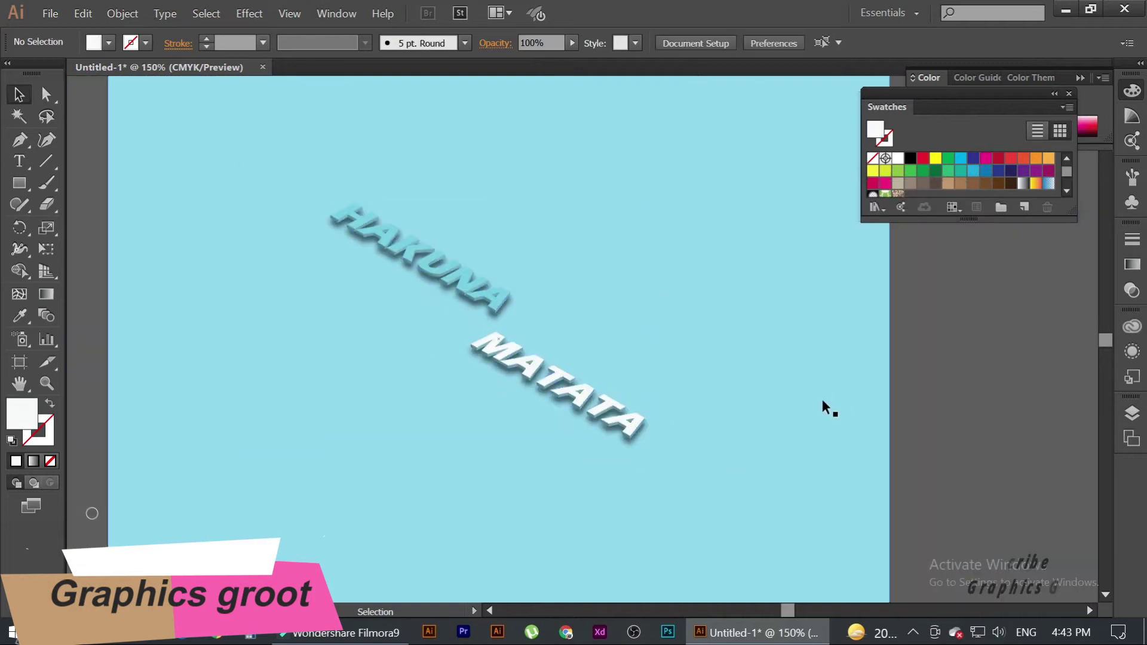
key("ctrl+plus")
left_click_drag(167, 133, 597, 457)
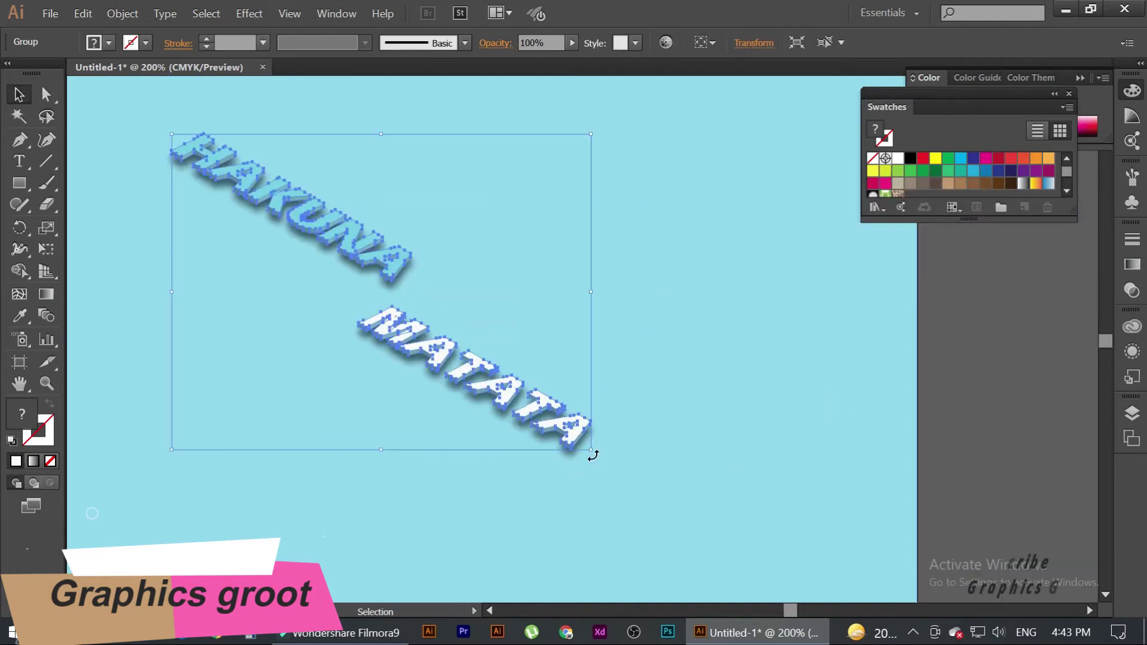
left_click_drag(647, 501, 645, 501)
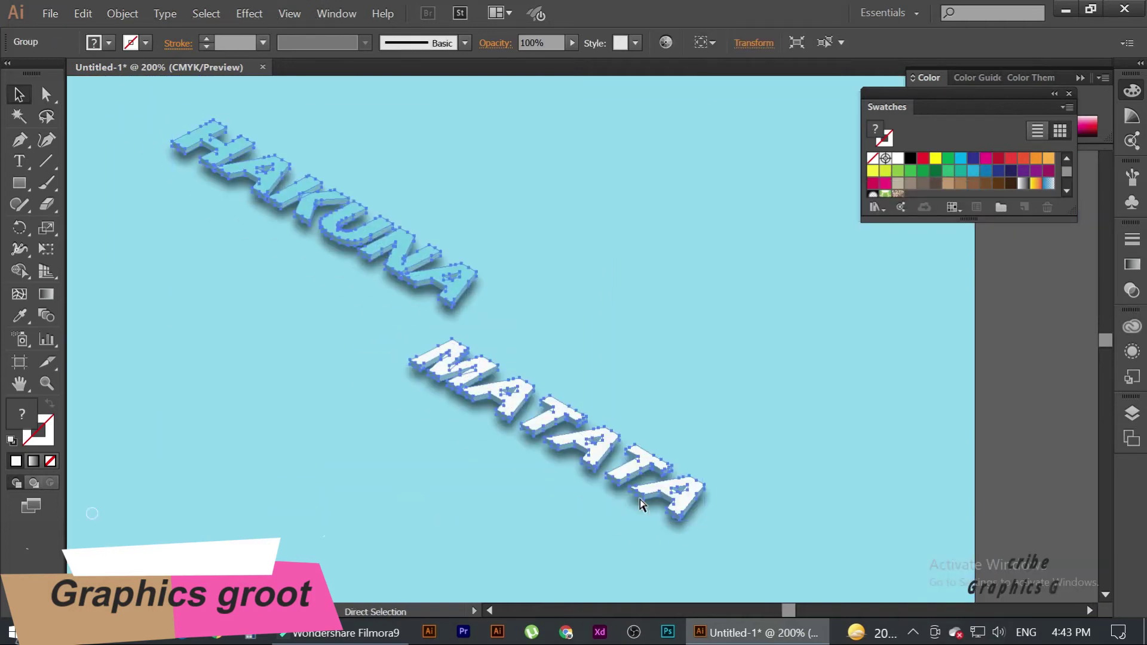
Step: Rotate the group counter-clockwise so the words run nearly horizontally
key("ctrl+minus")
left_click_drag(725, 212, 624, 147)
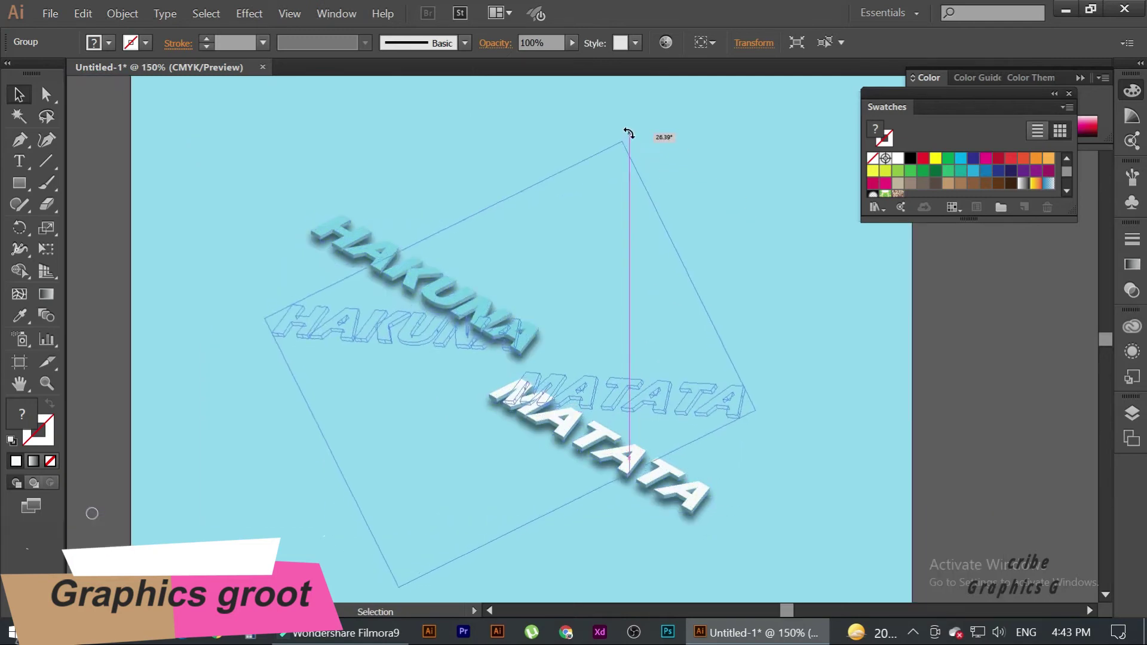
left_click(126, 217)
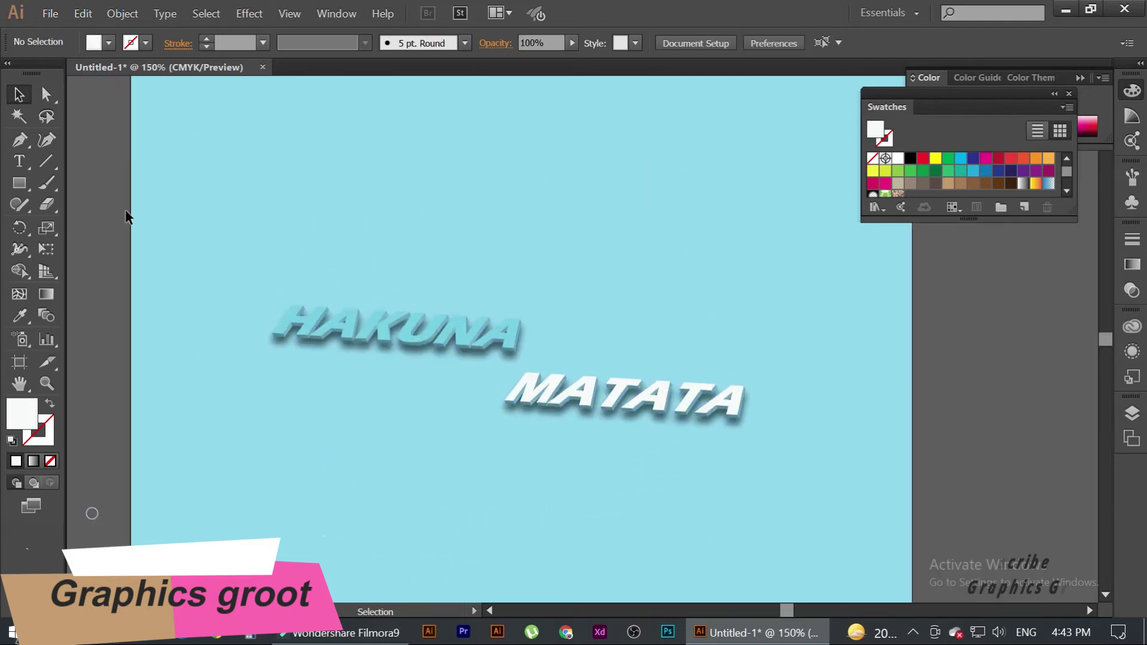
left_click(21, 141)
key("ctrl+minus")
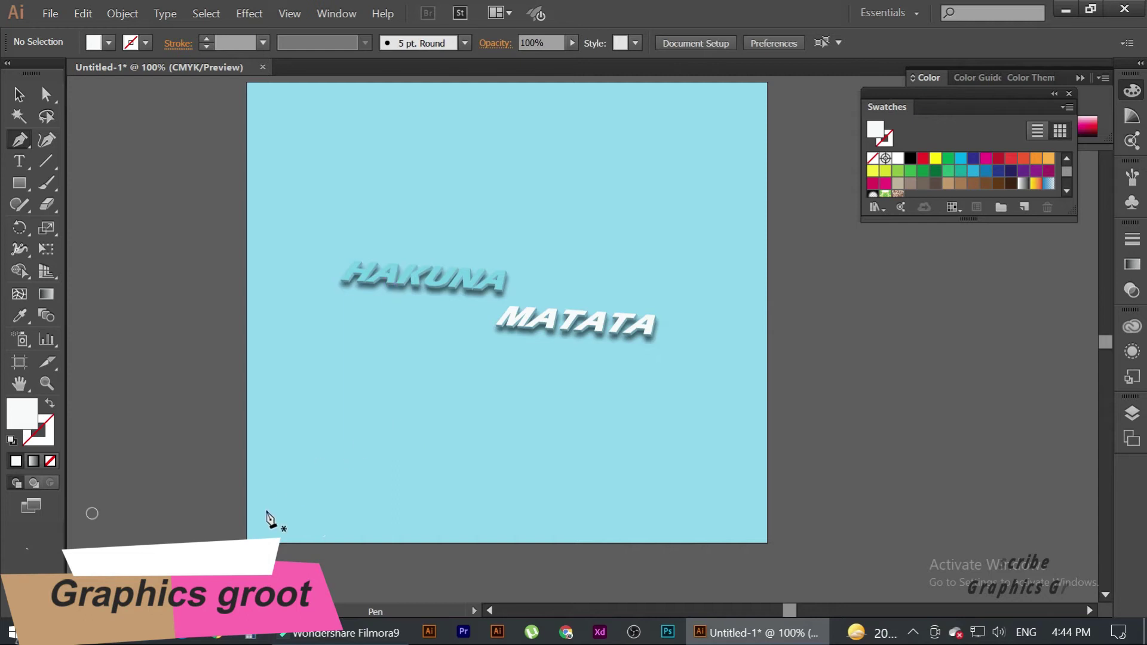
Step: Draw a diagonal line from the artboard's bottom-left corner to its top-right corner
left_click(248, 540)
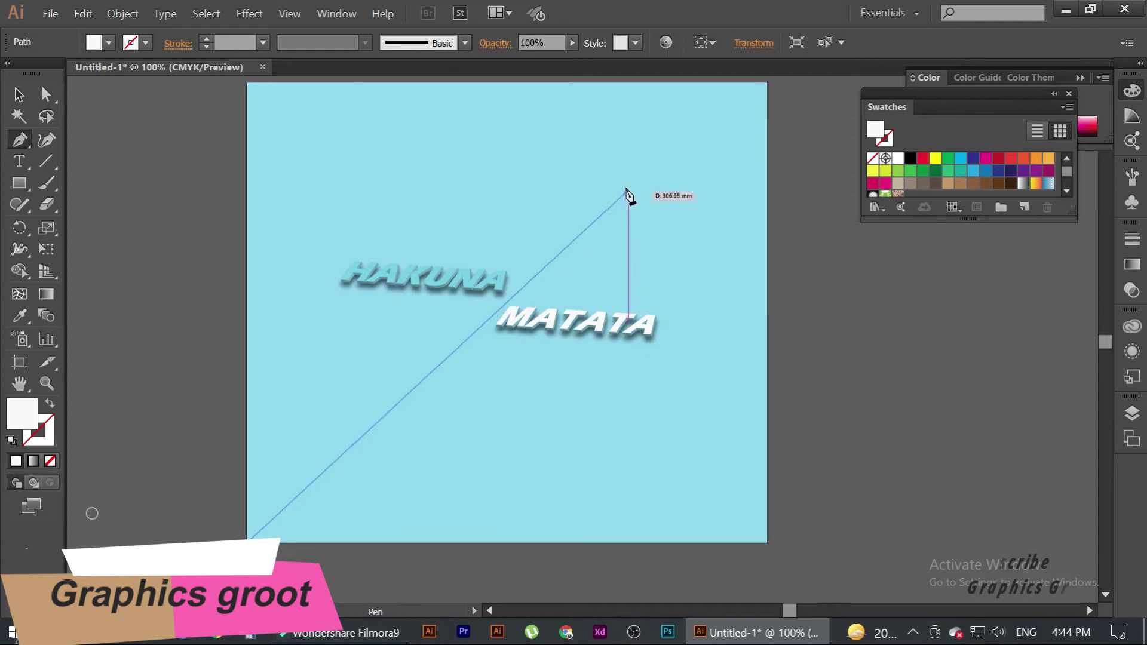
left_click(735, 87)
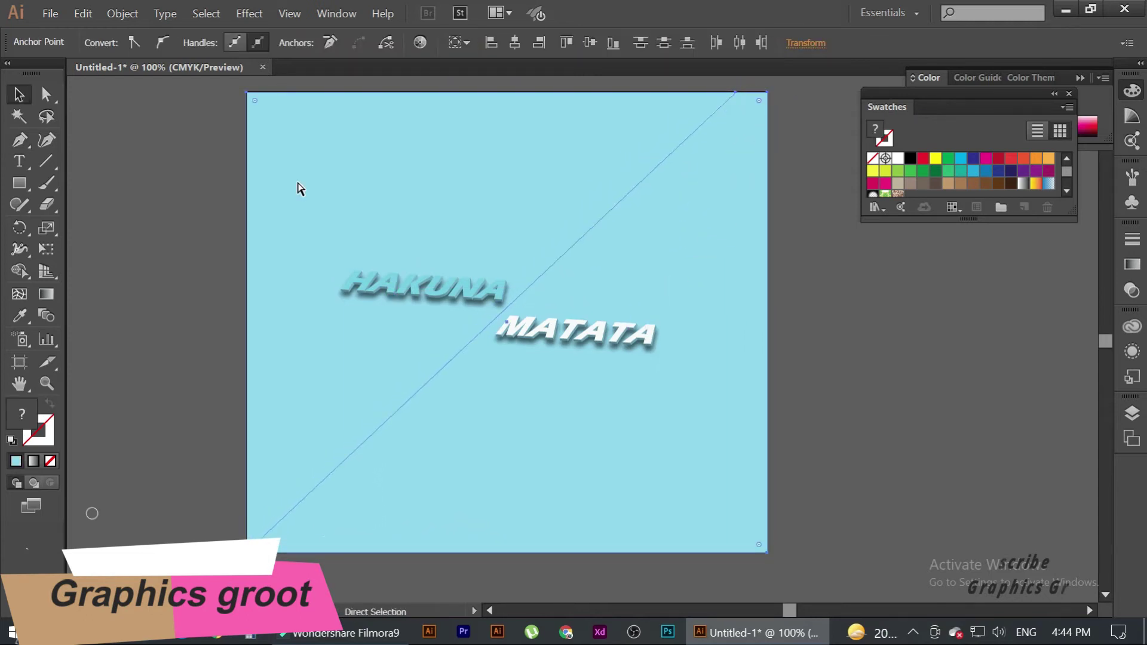
key("Delete")
left_click(484, 271)
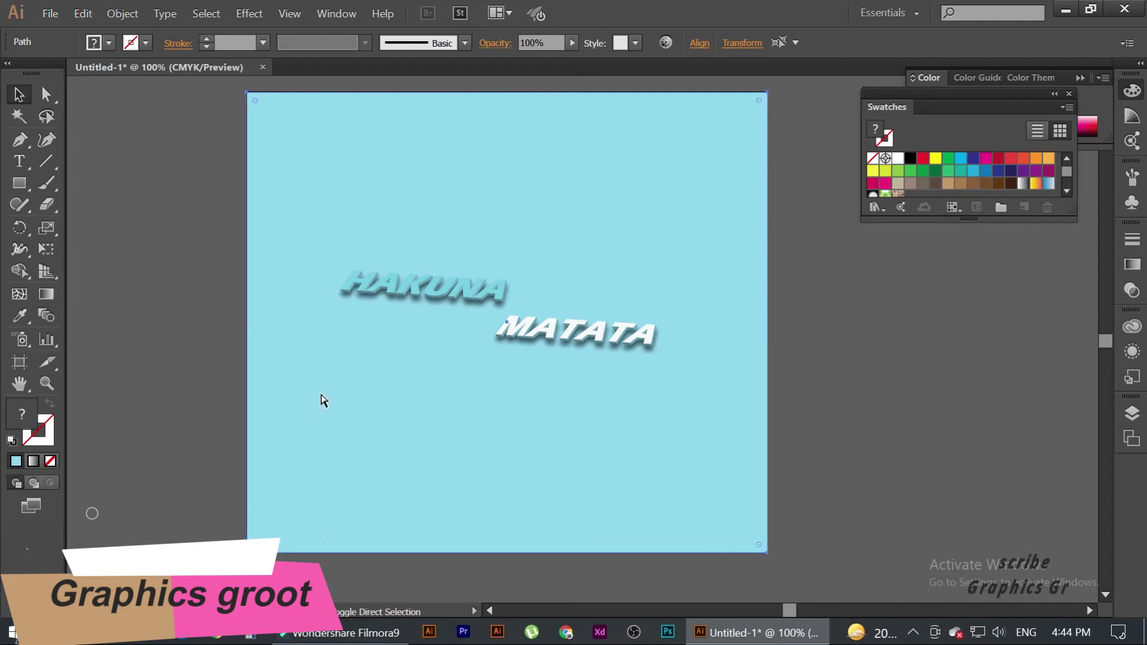
key("ctrl+z")
Step: Select the background rectangle with the diagonal line and show the Align options
left_click(762, 200)
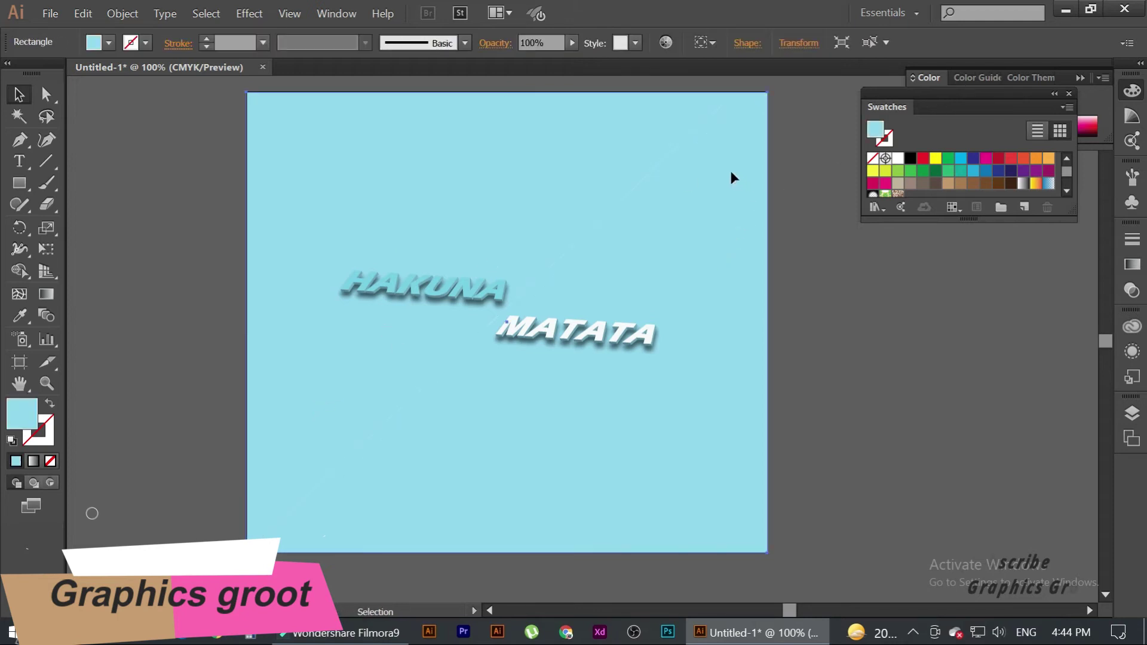
left_click(695, 131, "shift")
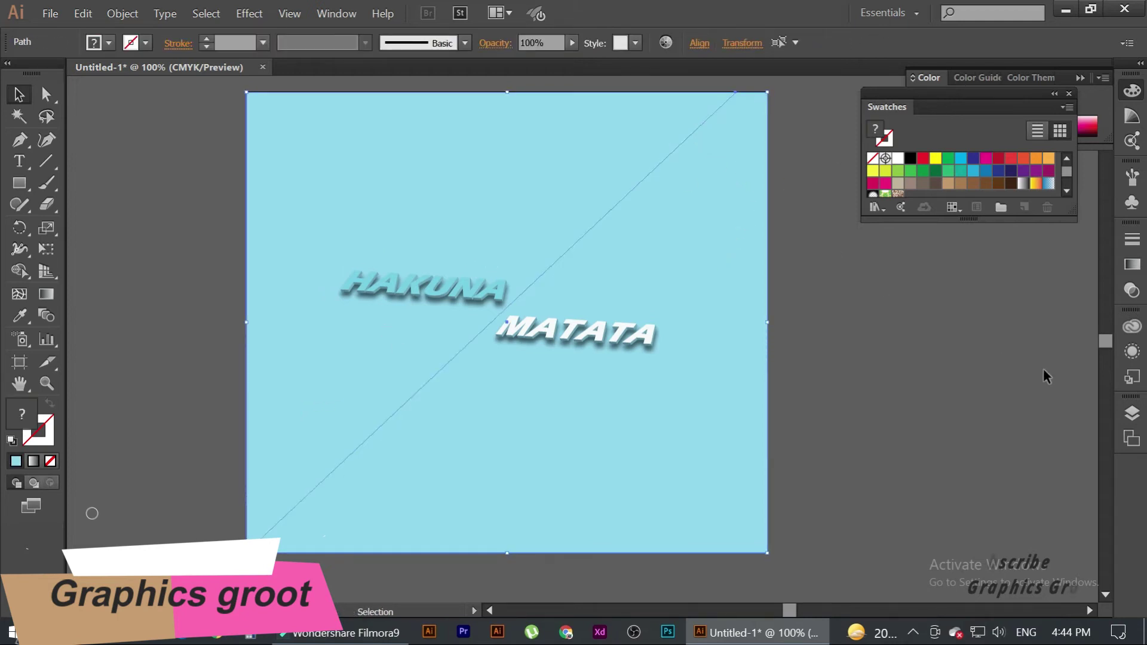
left_click(1131, 416)
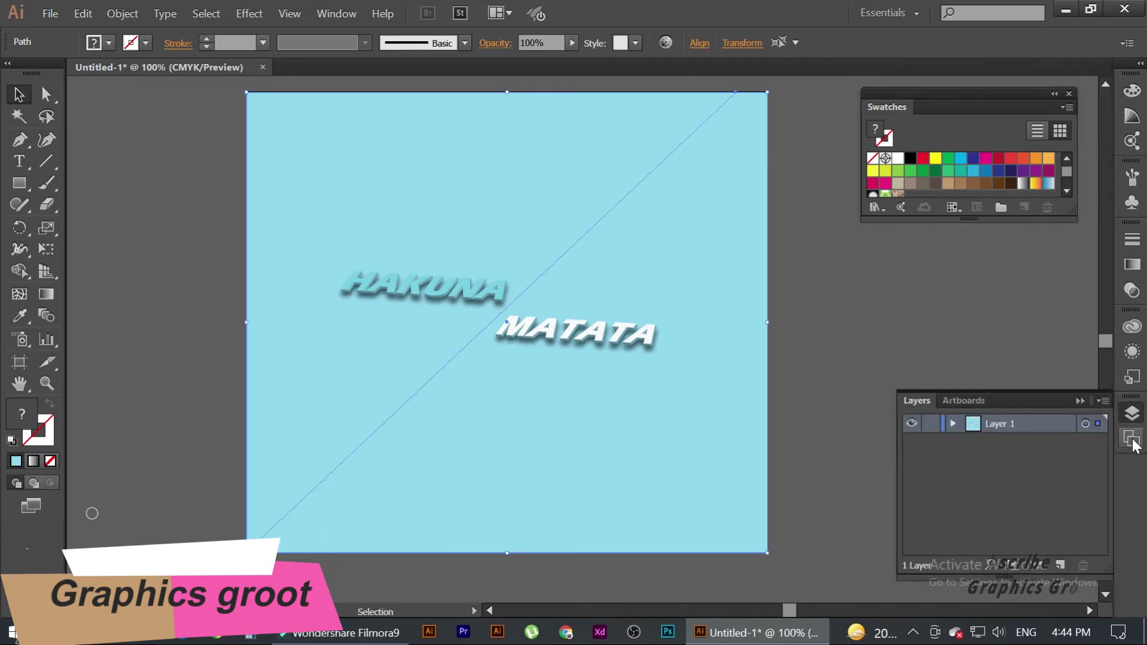
left_click(707, 44)
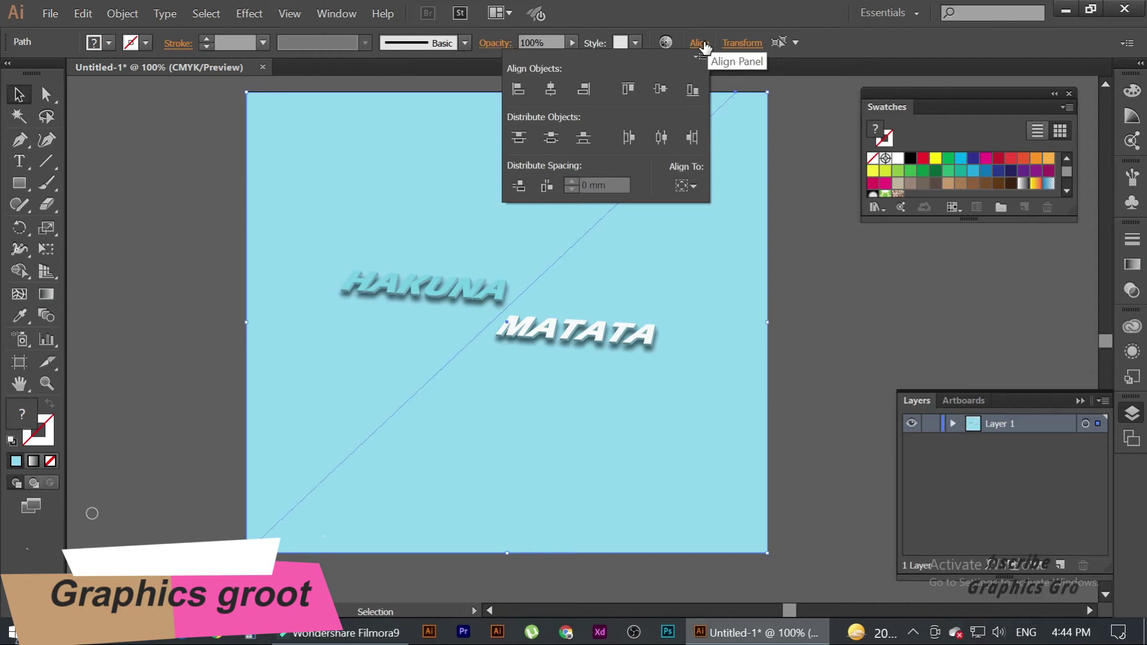
Step: Open the Pathfinder panel and Divide the background along the diagonal line
left_click(699, 56)
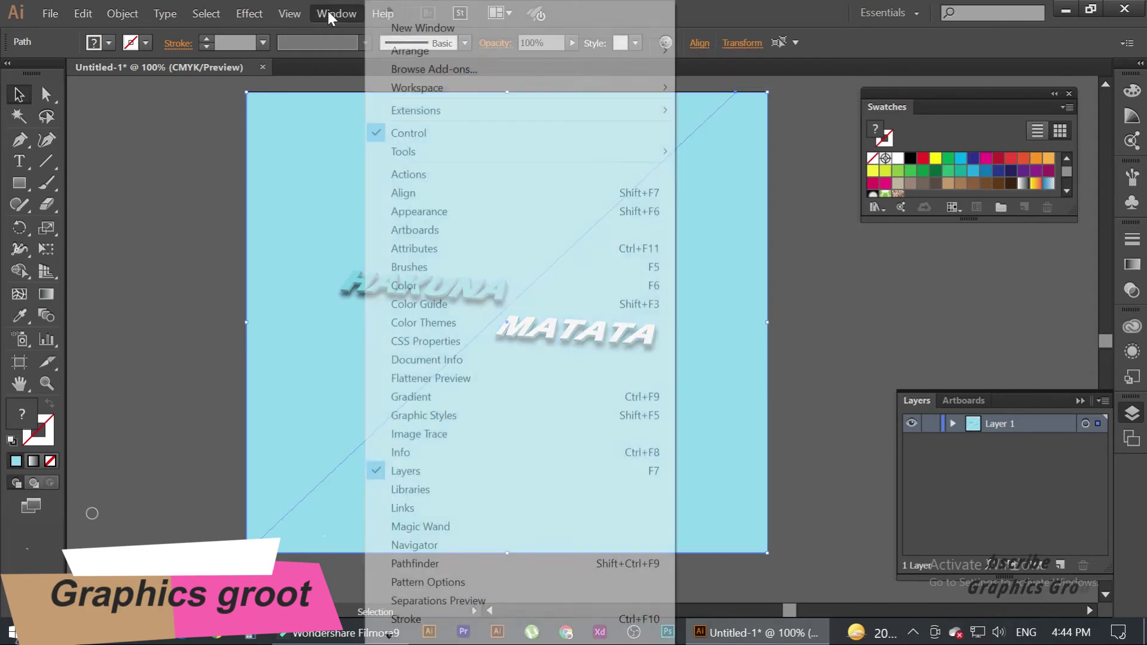
left_click(330, 13)
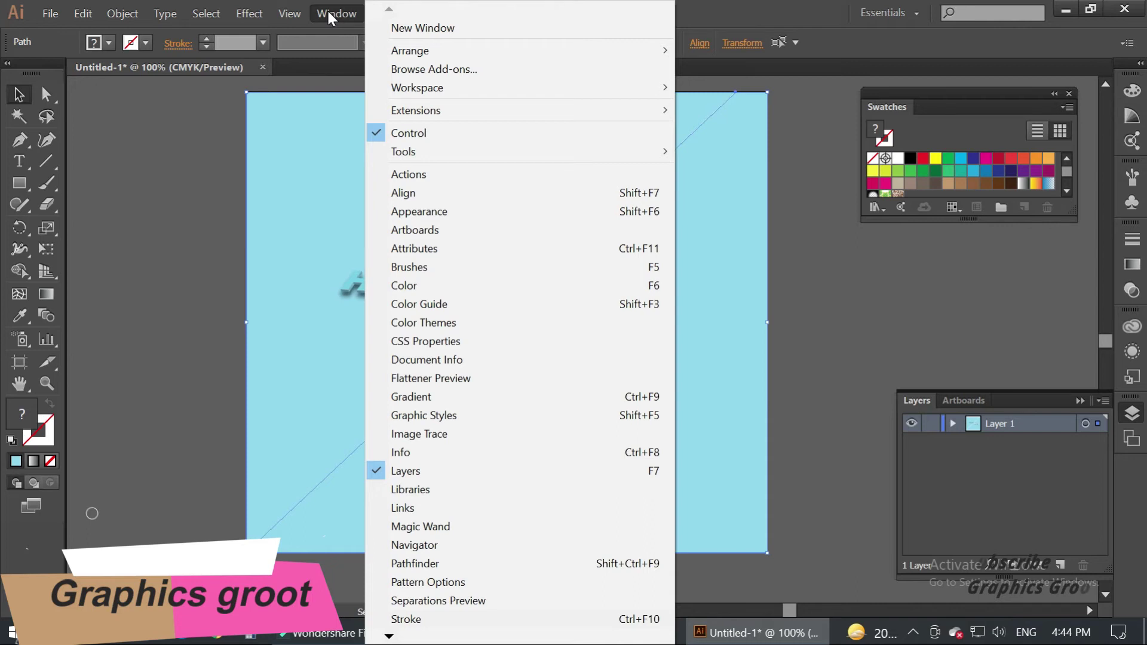
left_click(457, 562)
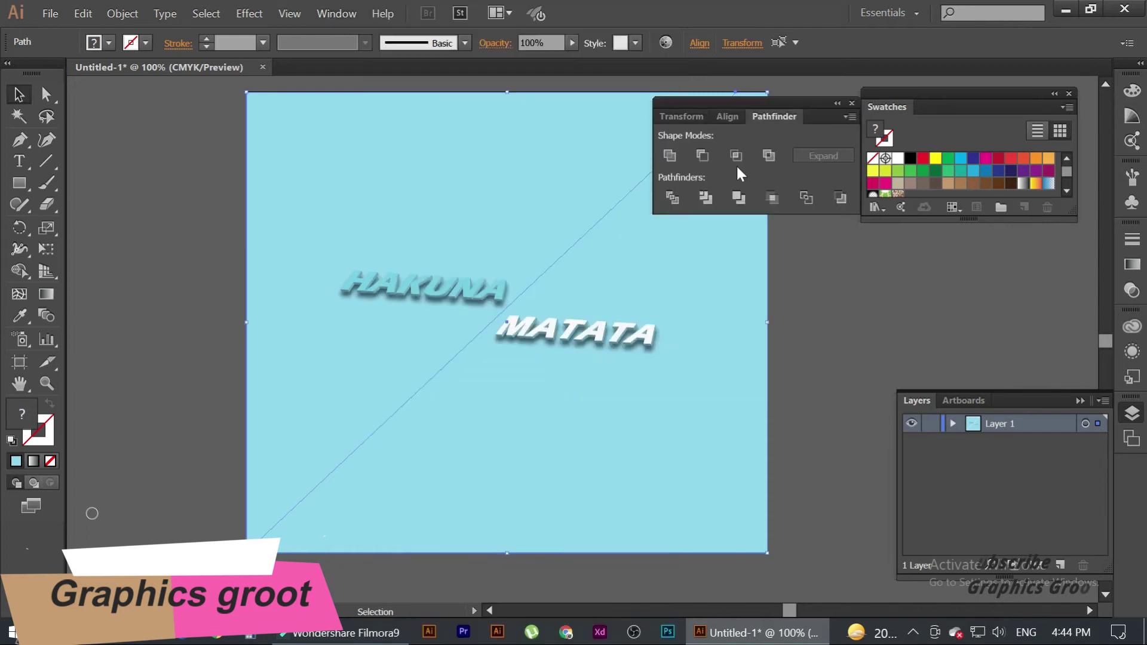
left_click_drag(741, 108, 1124, 475)
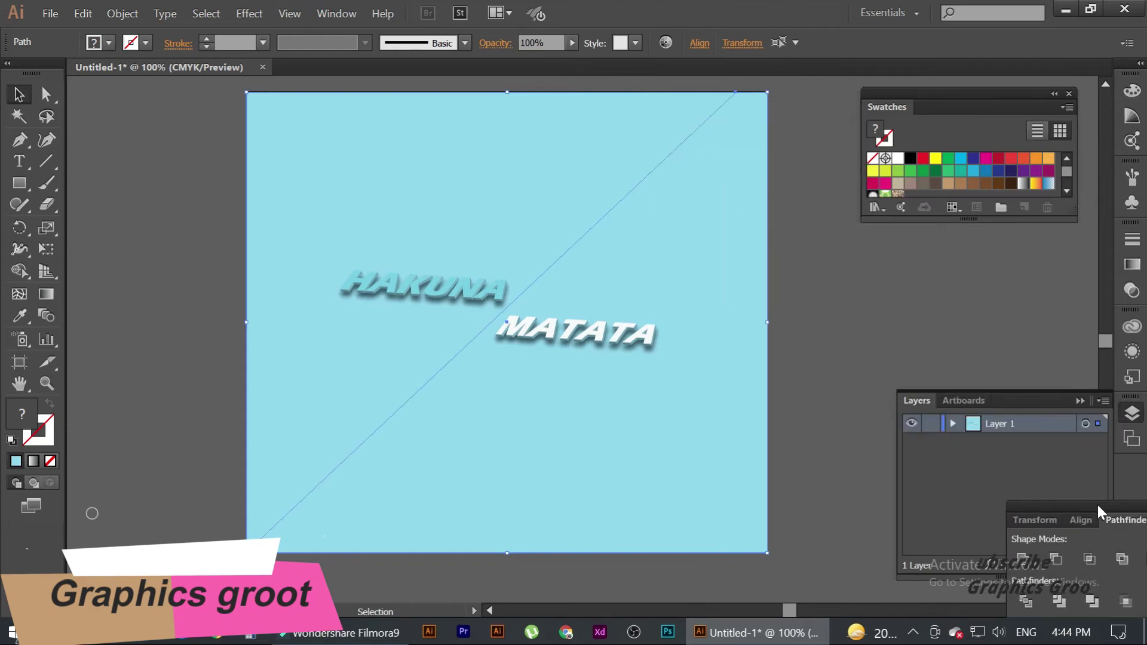
left_click(1132, 526)
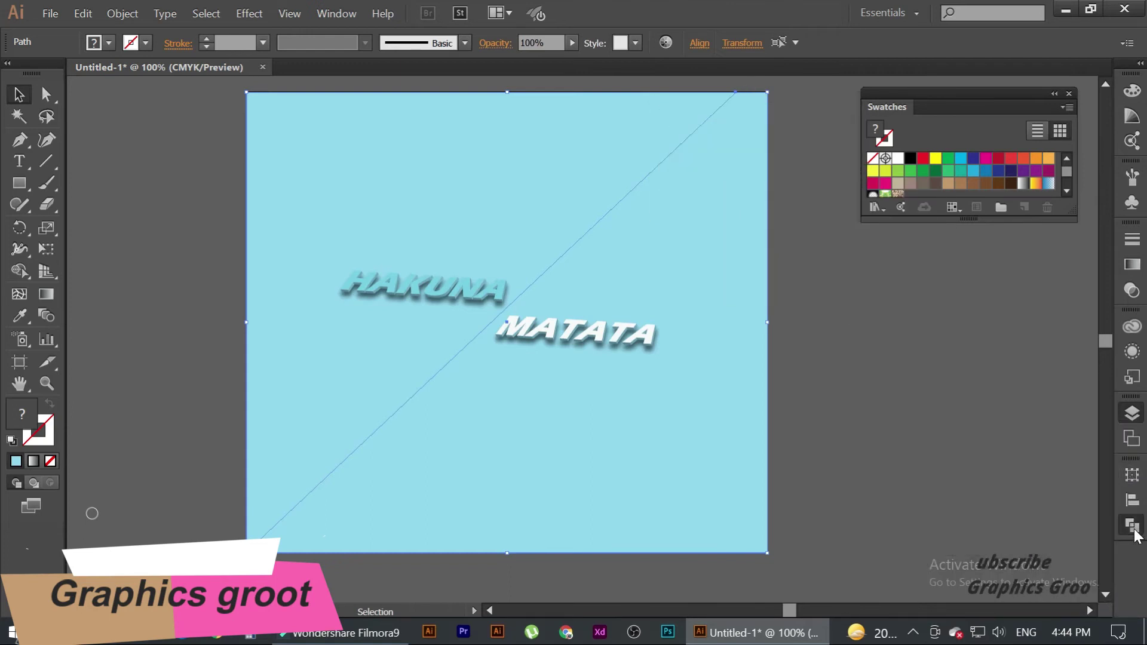
left_click(929, 541)
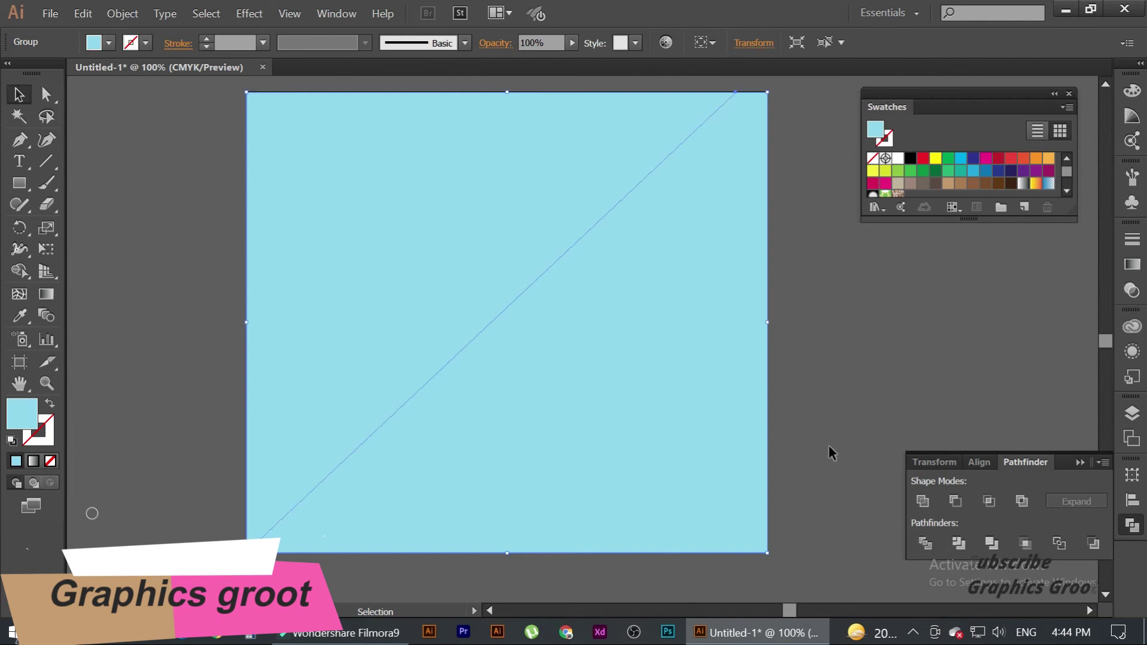
left_click(805, 285)
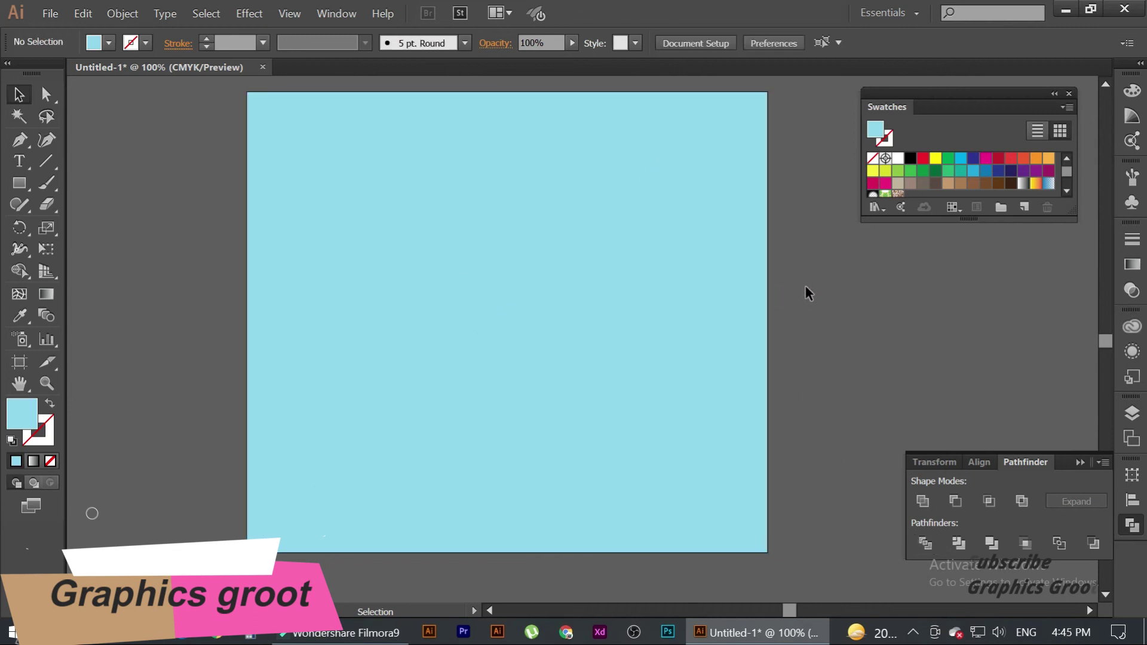
Step: Ungroup the divided background and delete its upper-left triangle
left_click(581, 174)
right_click(581, 175)
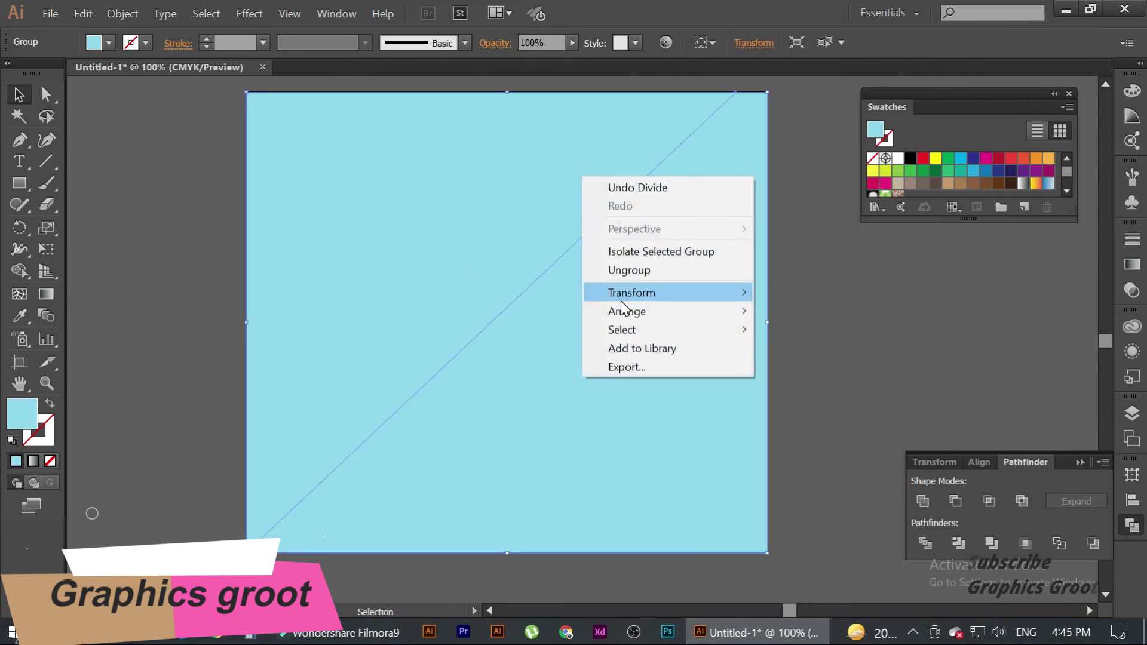
left_click(618, 276)
left_click(198, 252)
left_click(441, 184)
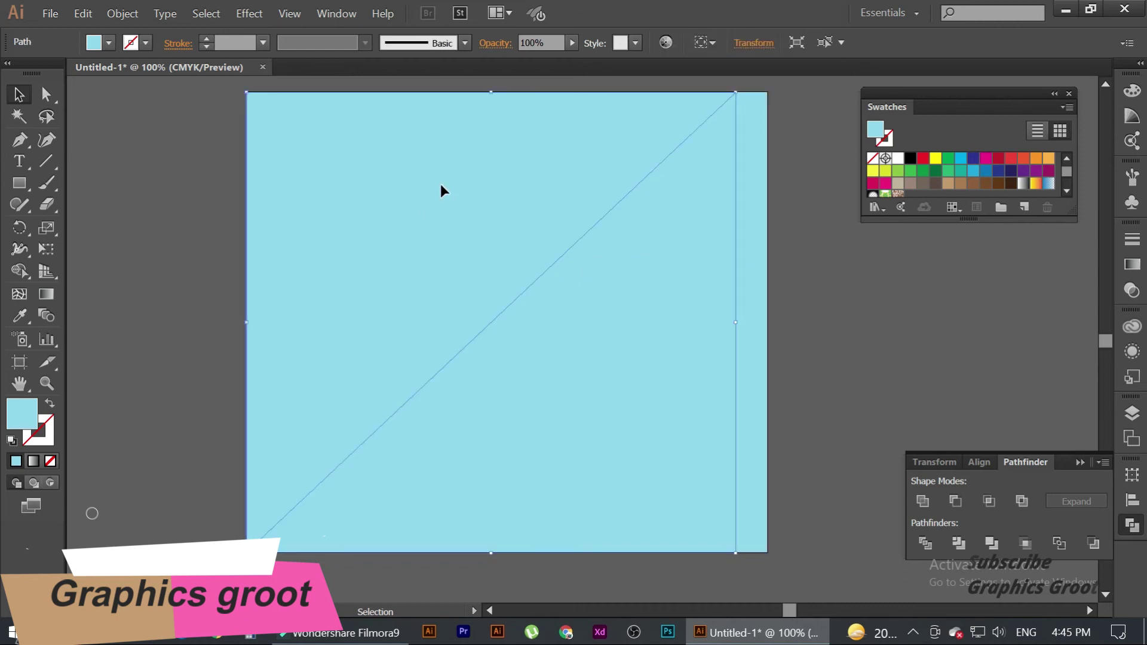
key("Delete")
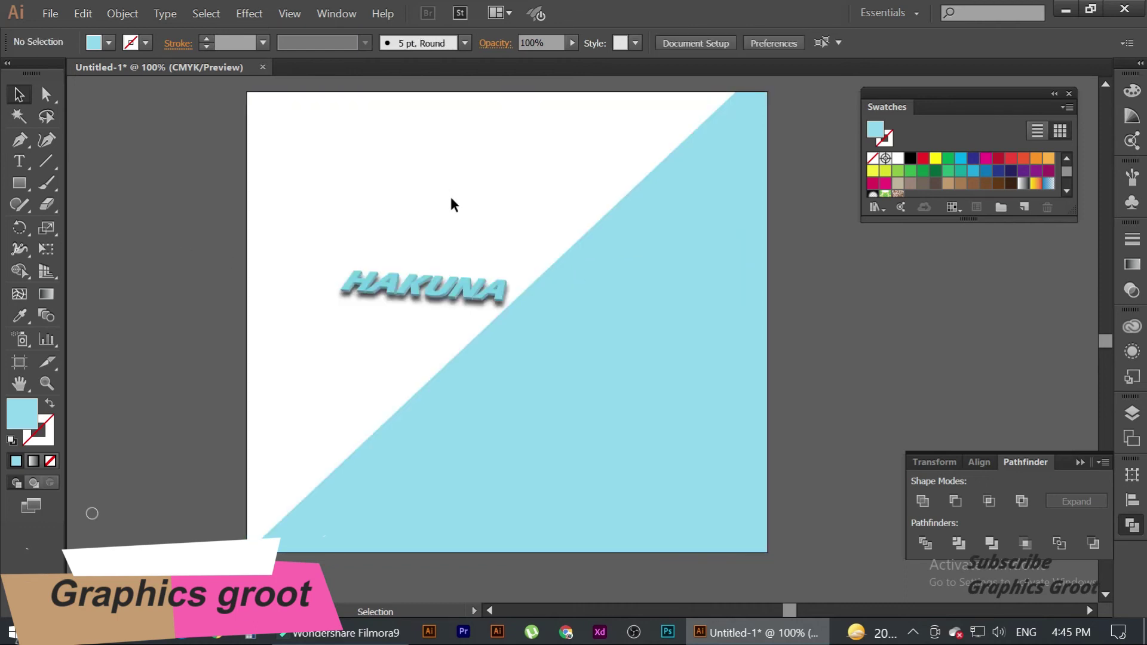
Step: Send the cyan triangle to the back, behind the HAKUNA MATATA text
left_click(605, 252)
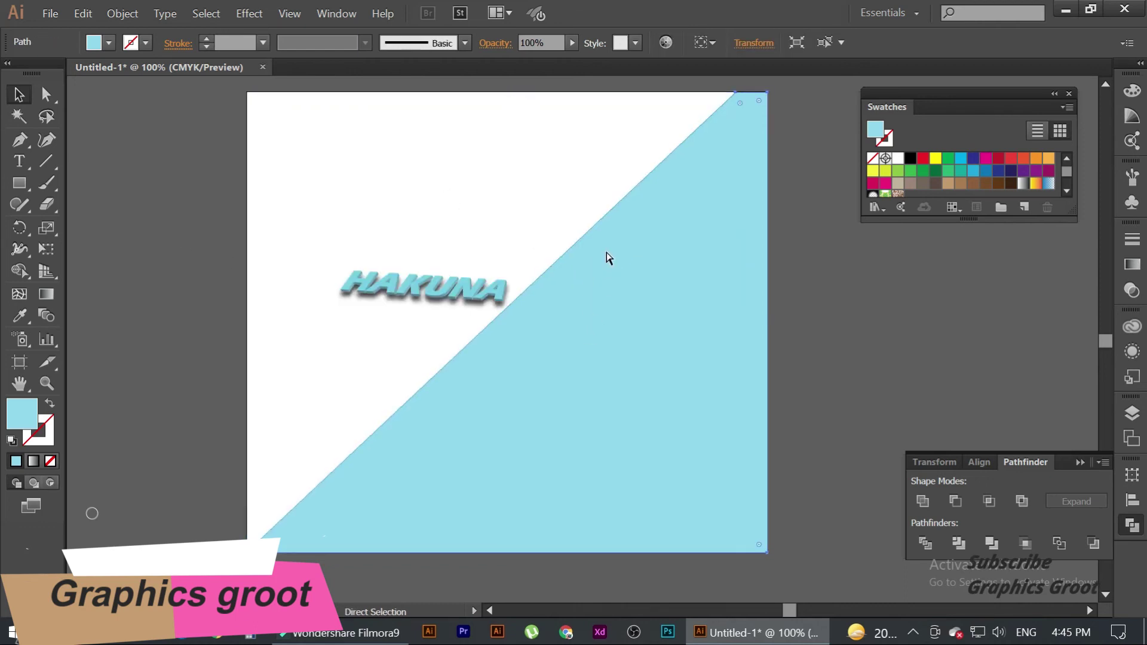
left_click(802, 231)
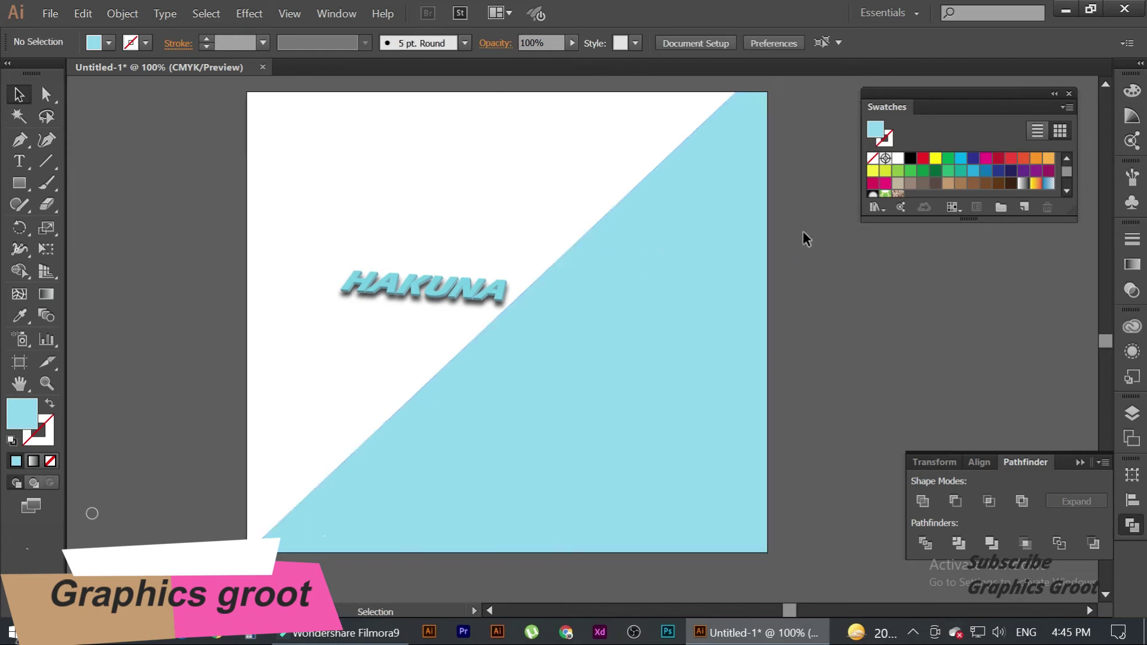
right_click(700, 166)
mouse_move(746, 397)
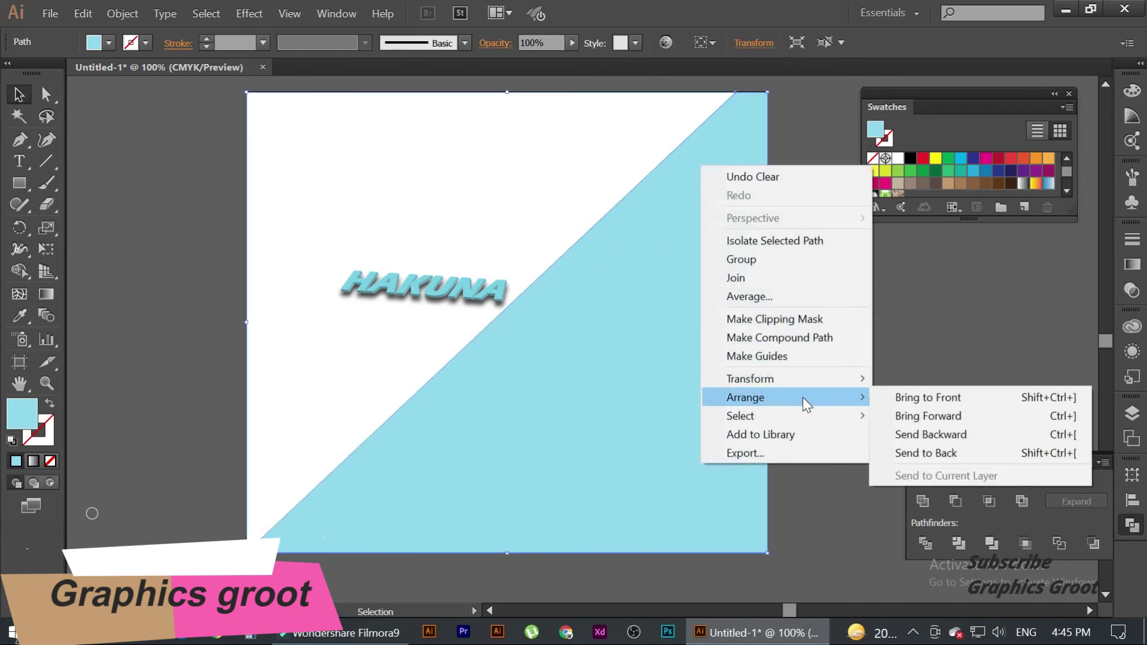
left_click(927, 446)
left_click(868, 312)
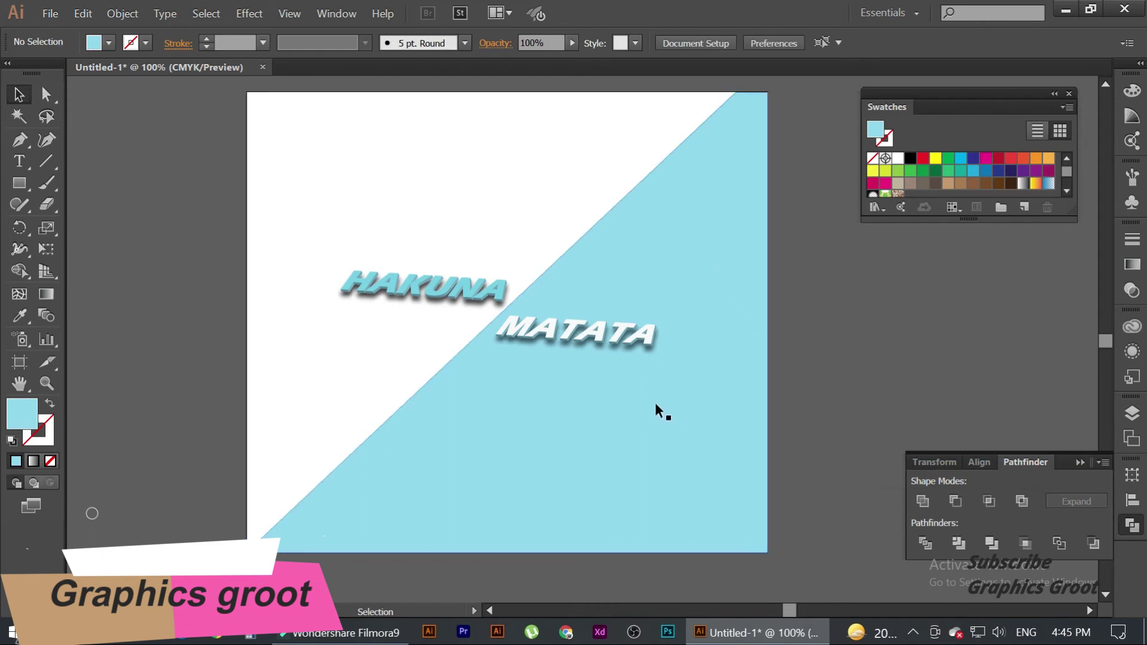
scroll(600, 389, "up", 1)
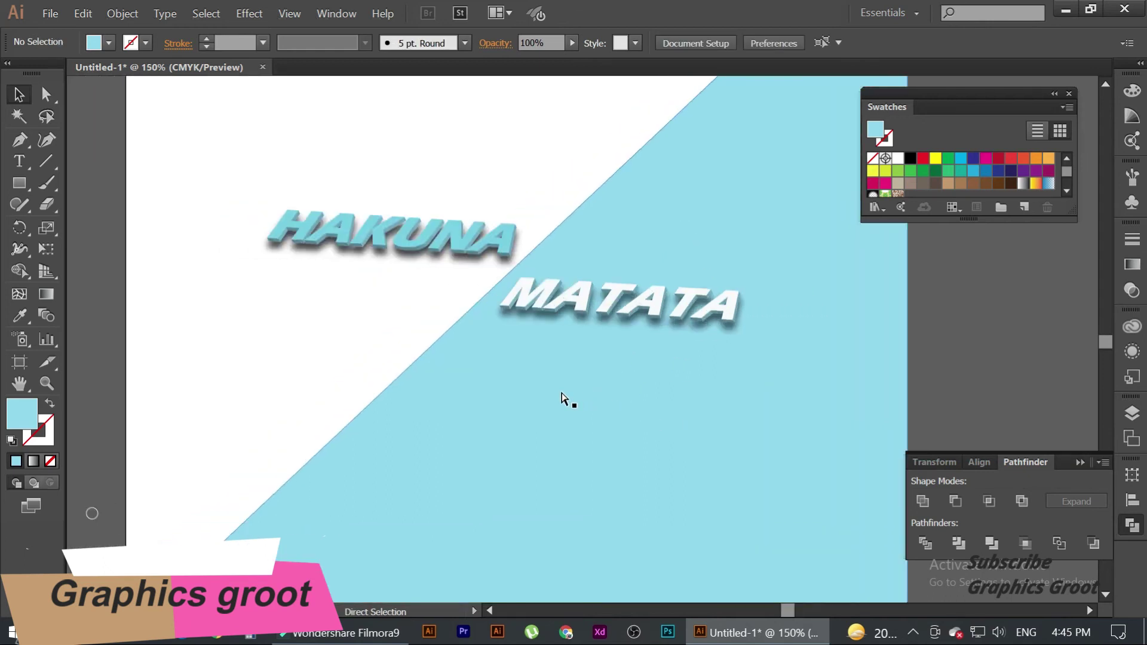
scroll(588, 418, "up", 1)
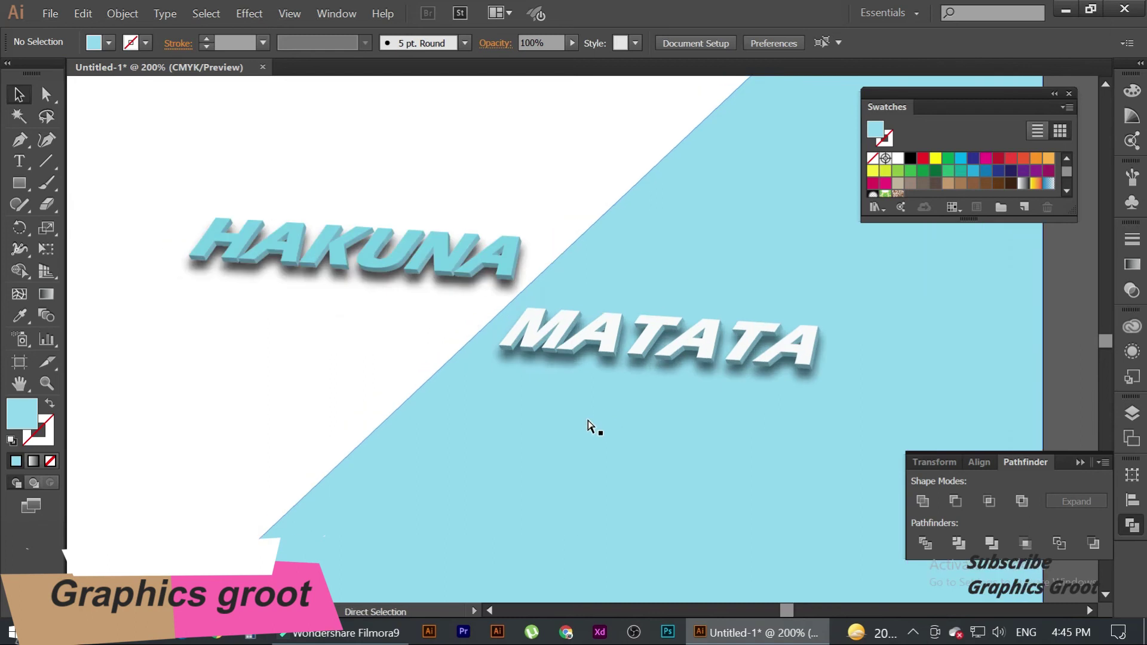
scroll(661, 370, "up", 2)
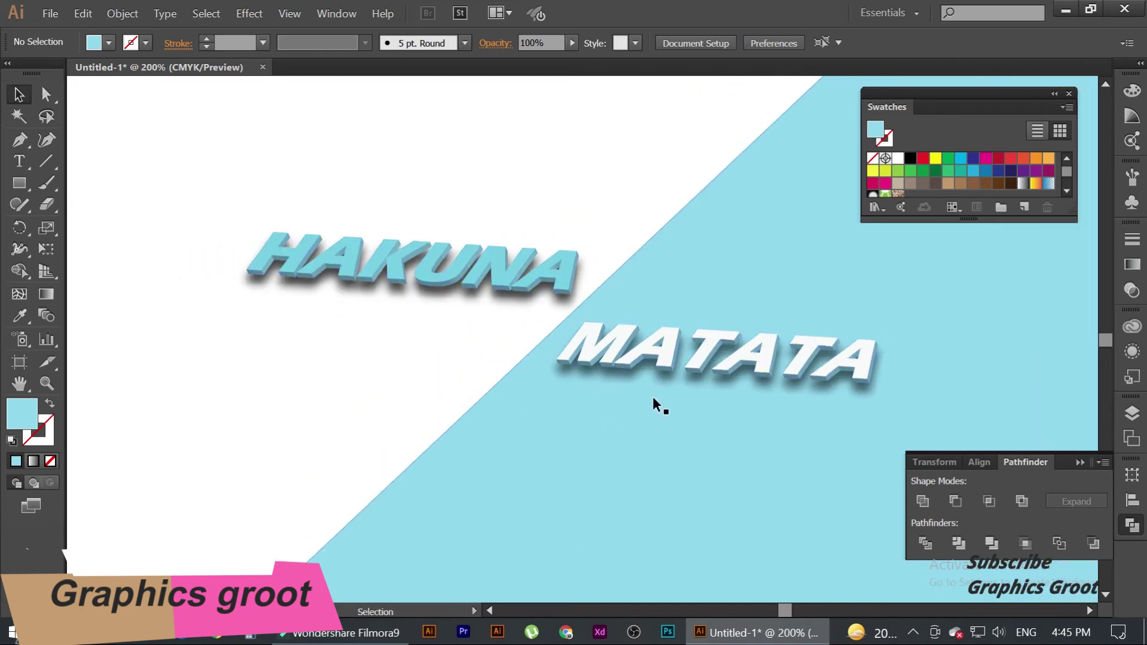
scroll(644, 427, "right", 2)
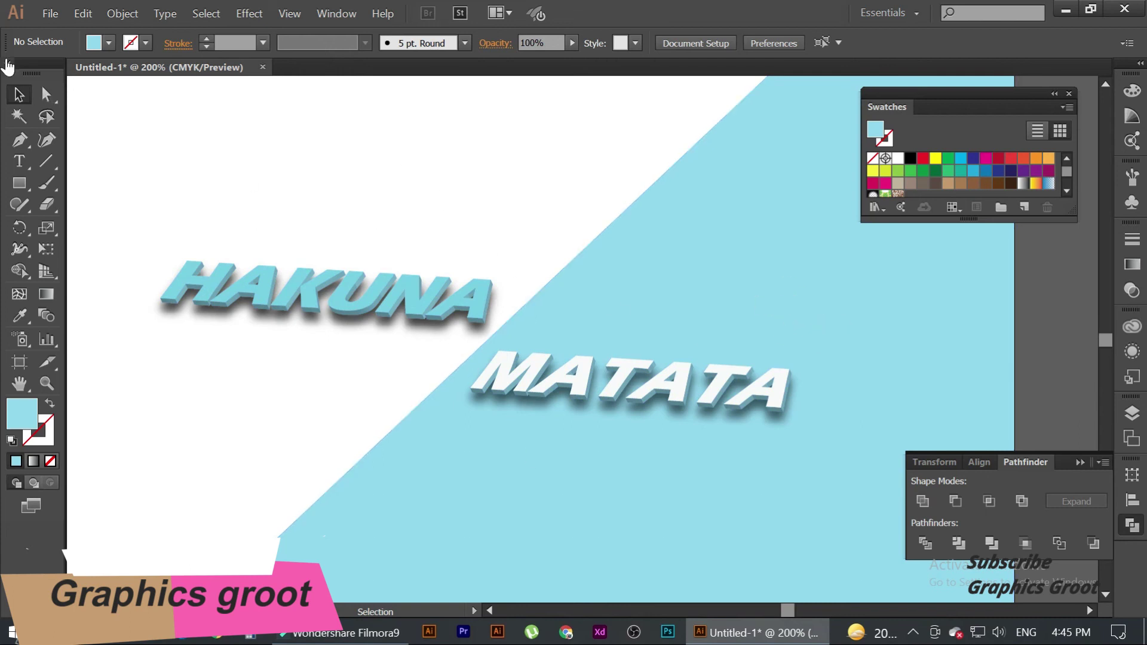
left_click(308, 287)
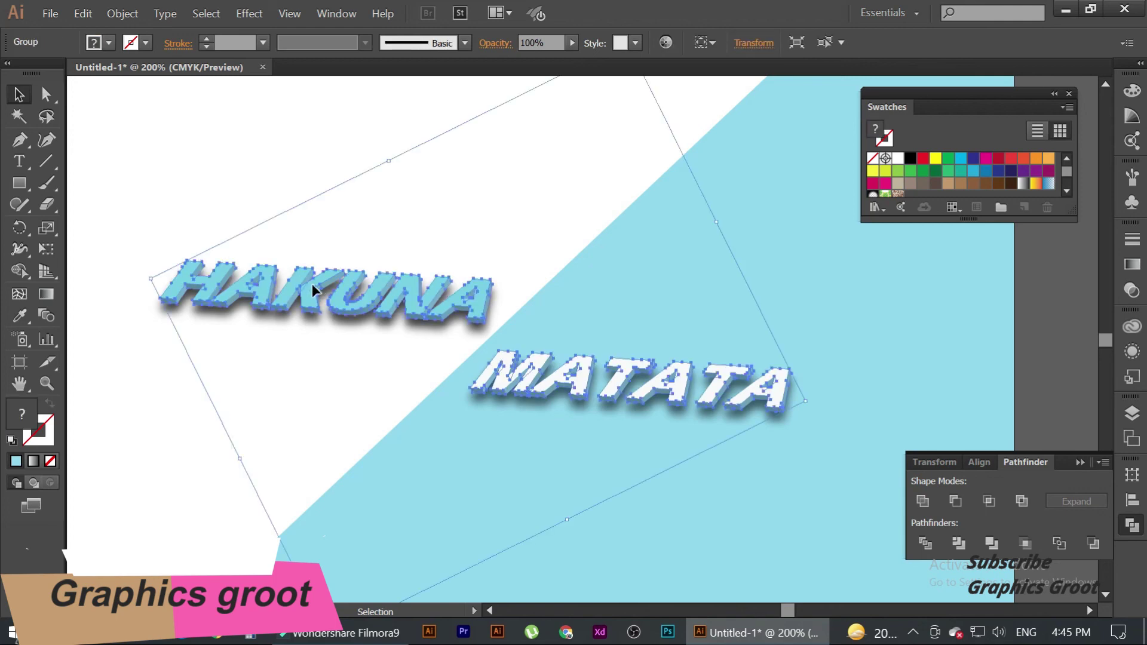
left_click(481, 234)
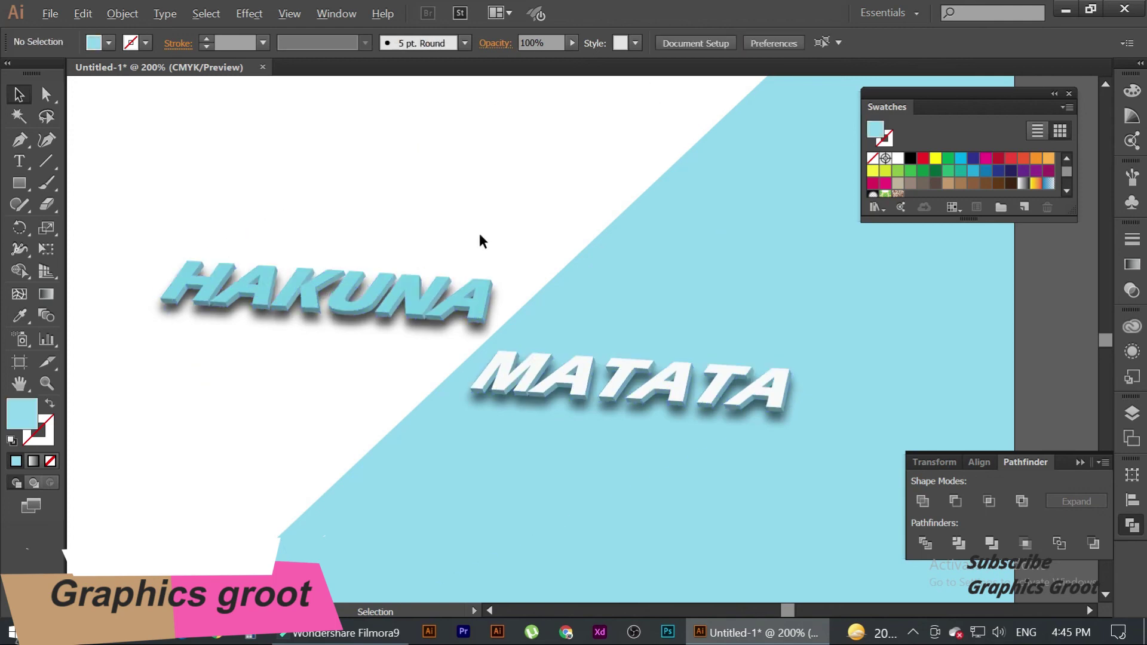
key("ctrl+1")
scroll(479, 233, "up", 2)
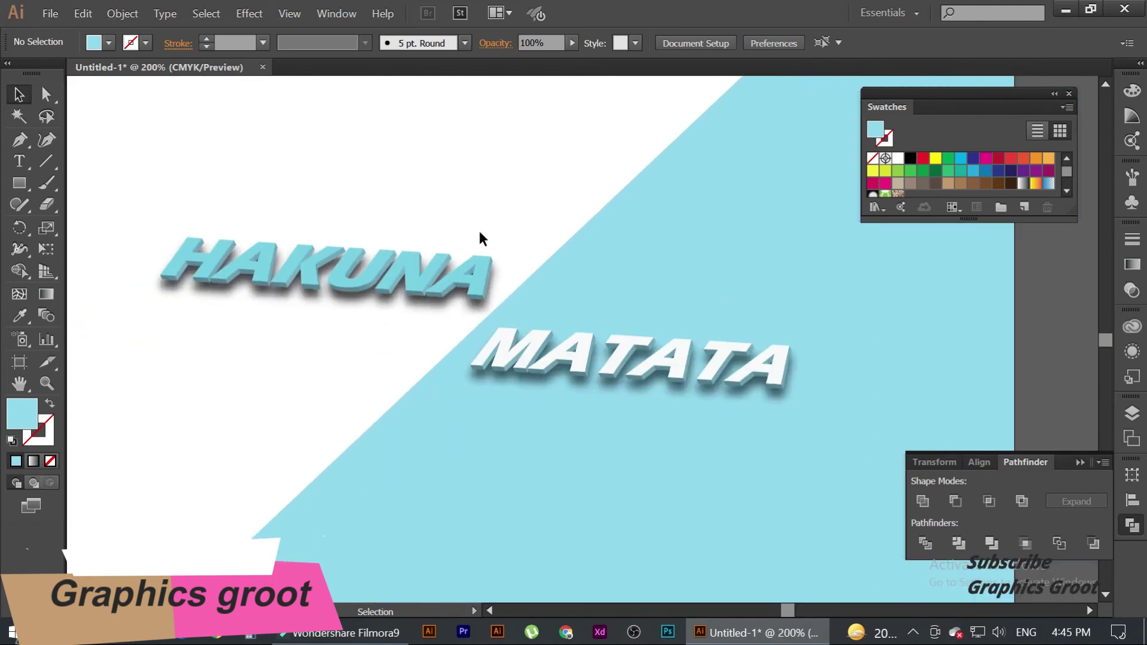
scroll(548, 233, "down", 1)
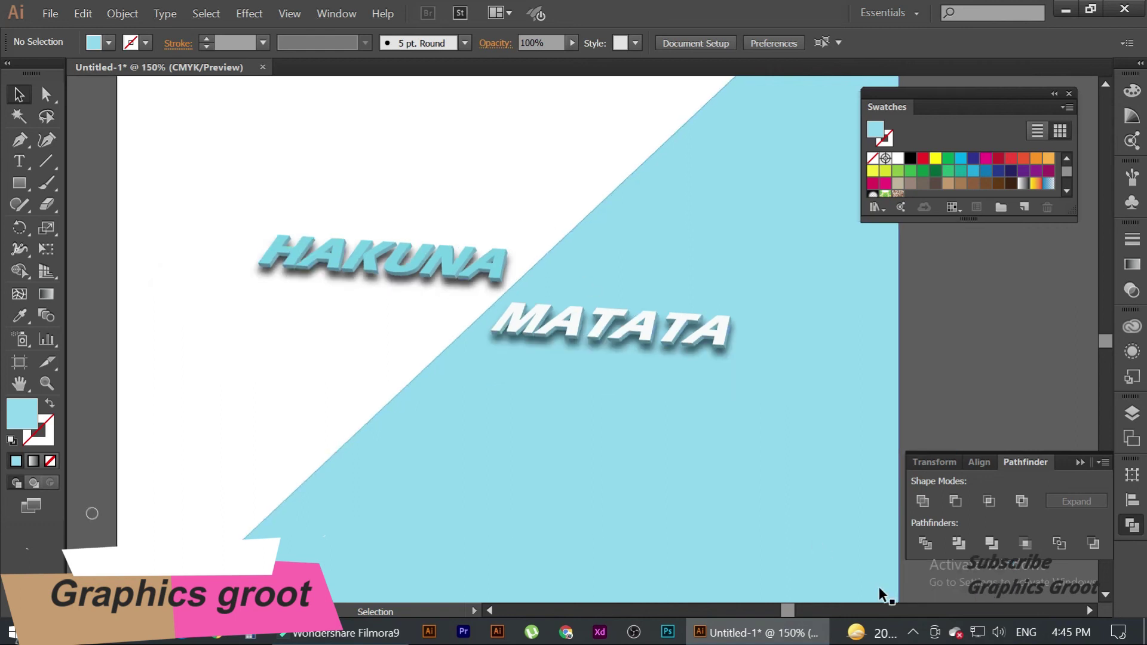
left_click(913, 632)
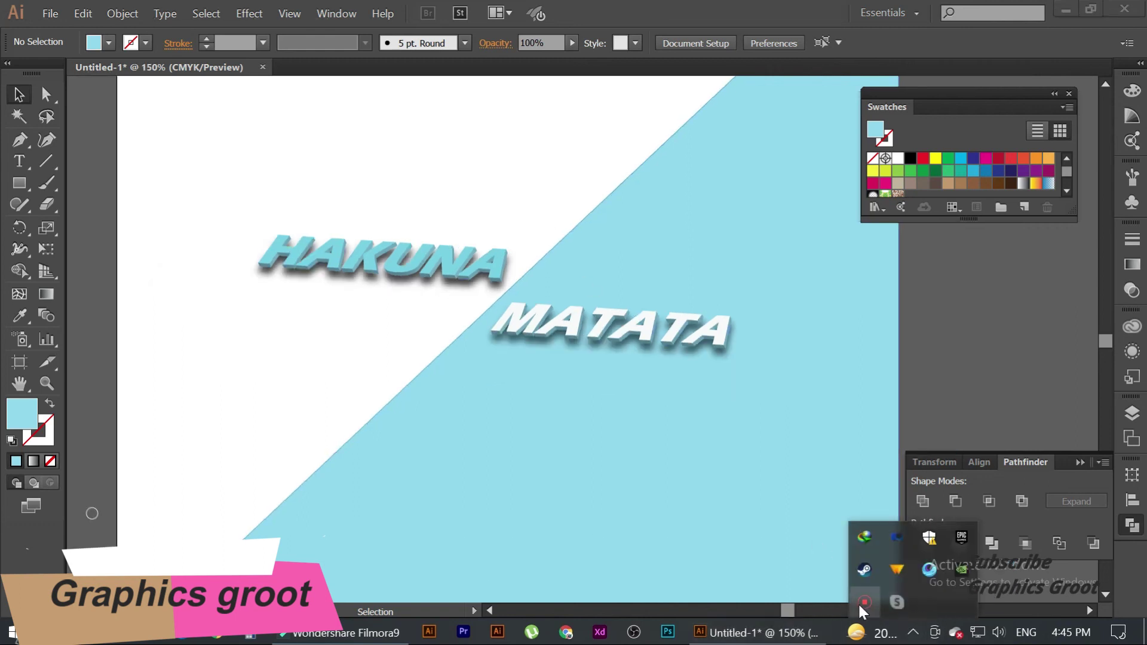
left_click(899, 620)
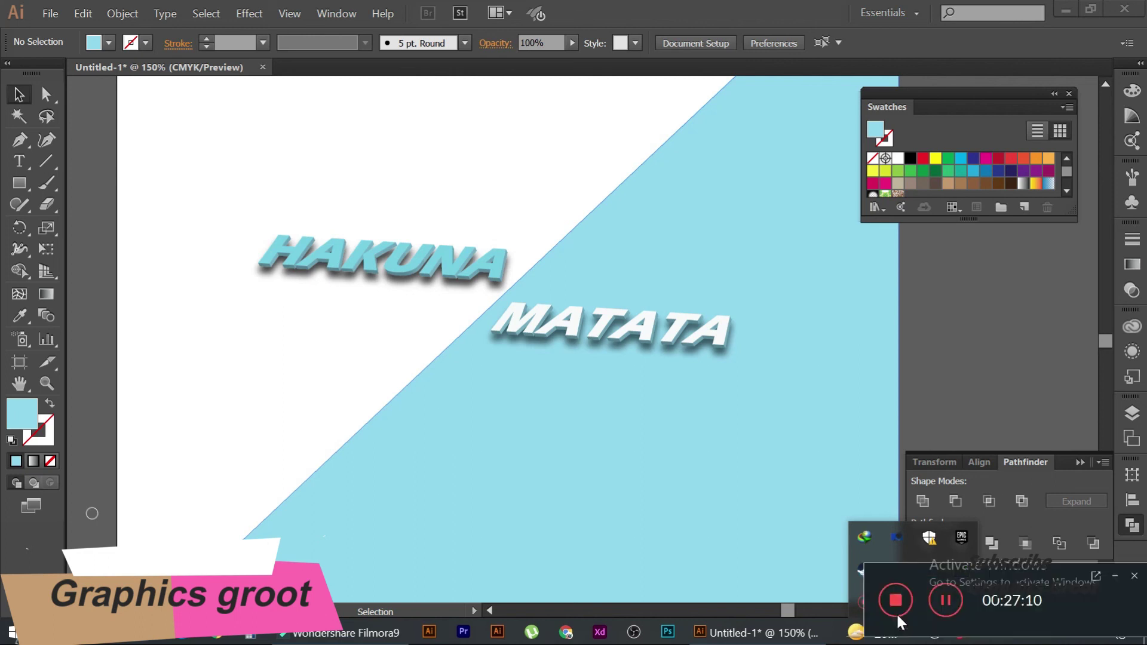